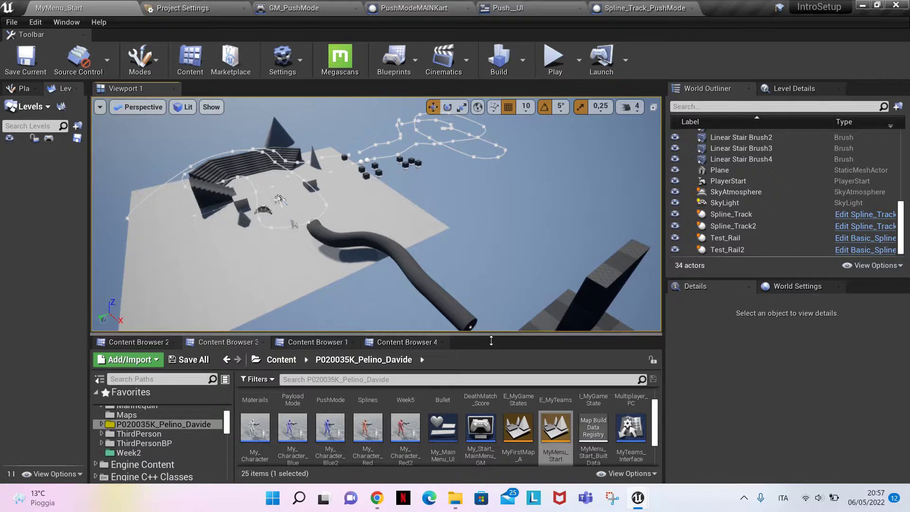
# Open the PushLevel3 map from the project's PushMode folder
pyautogui.scroll(2, 524, 420)
pyautogui.scroll(-2, 559, 436)
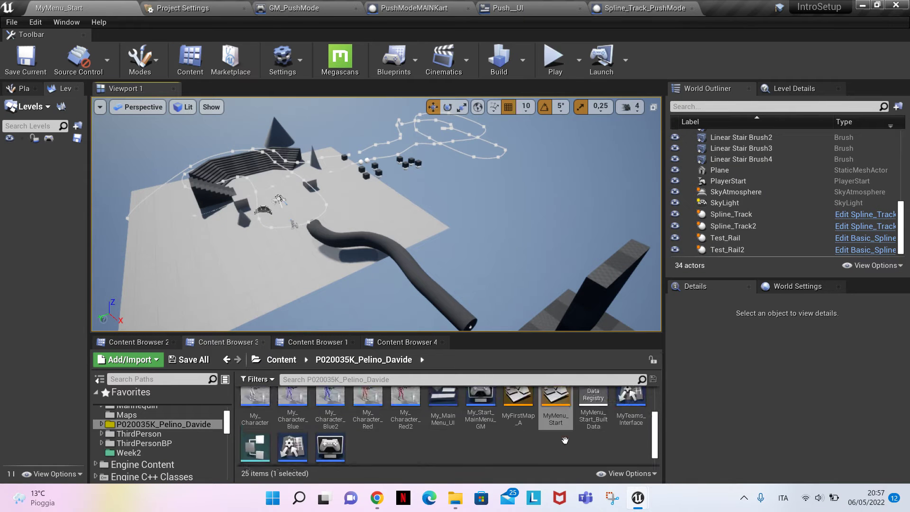
pyautogui.scroll(1, 426, 408)
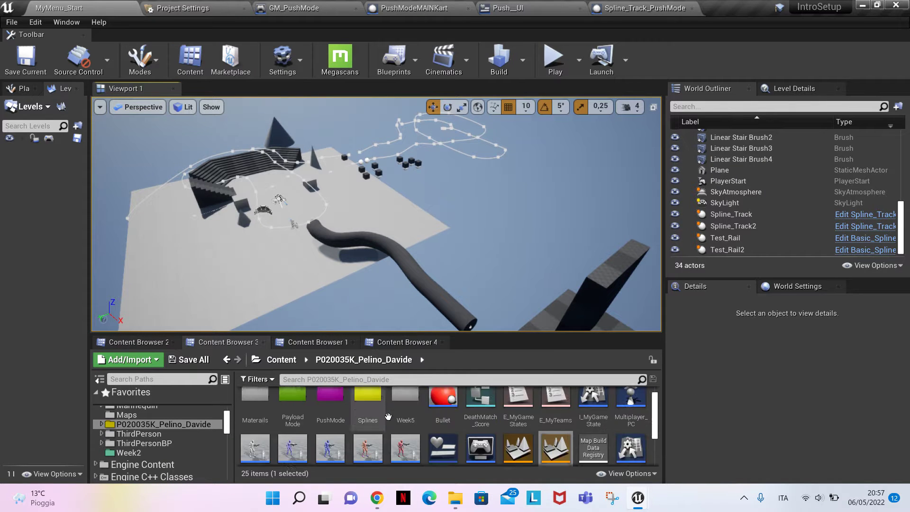
pyautogui.scroll(1, 313, 407)
pyautogui.click(304, 341)
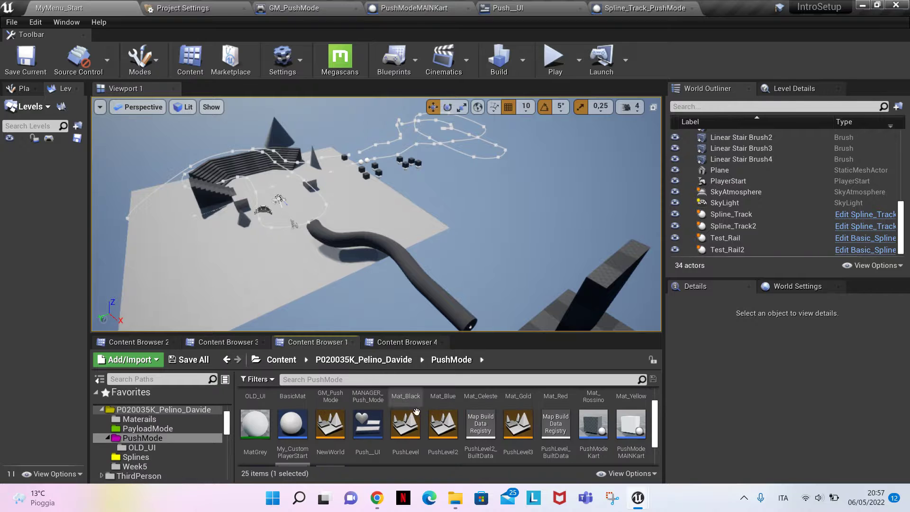
pyautogui.scroll(-2, 460, 408)
pyautogui.scroll(1, 543, 447)
pyautogui.scroll(1, 544, 447)
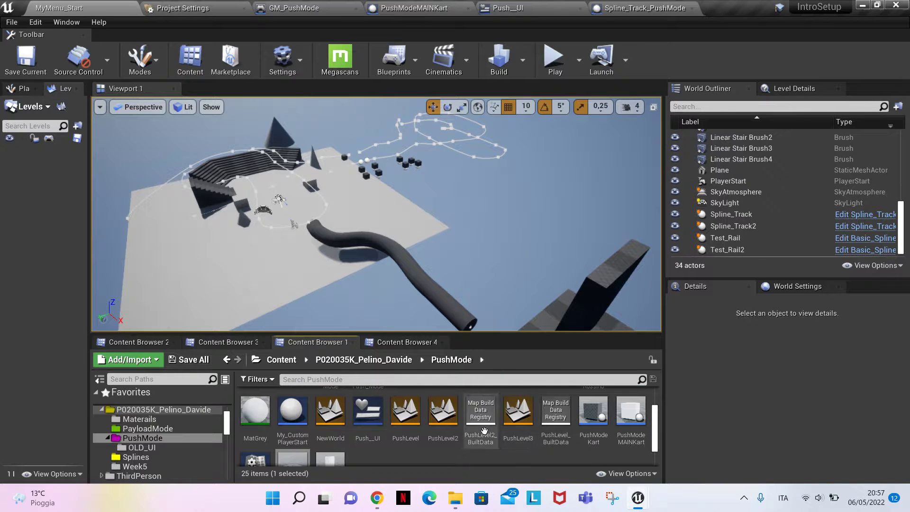
pyautogui.doubleClick(518, 415)
pyautogui.moveTo(376, 214); pyautogui.dragTo(313, 223, button='right')
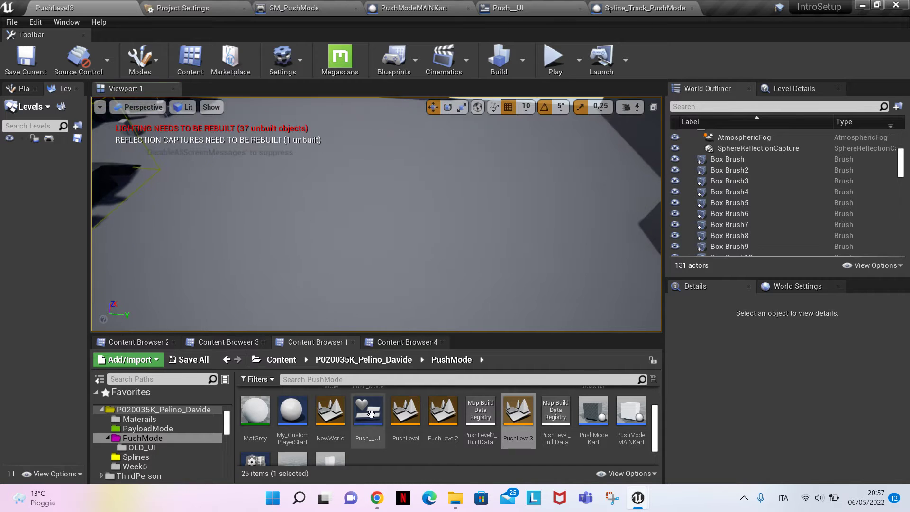
# Place a Spline_Track_PushMode actor from the PushMode folder on the arena floor and rotate it about its vertical axis
pyautogui.scroll(3, 348, 386)
pyautogui.click(230, 344)
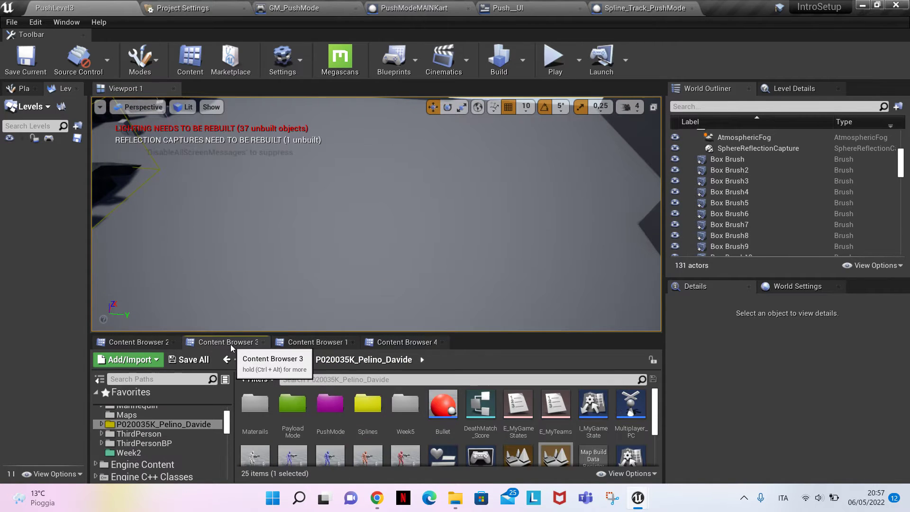
pyautogui.scroll(-2, 495, 430)
pyautogui.scroll(1, 464, 424)
pyautogui.click(324, 345)
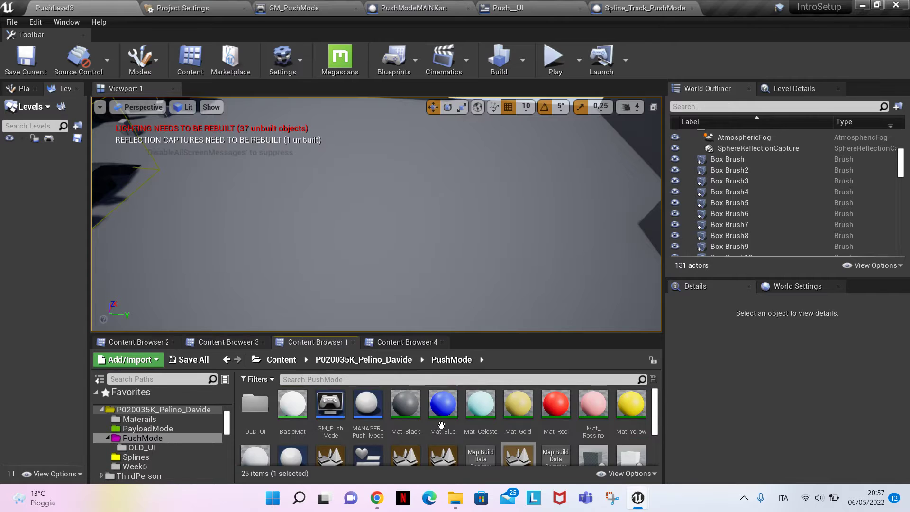
pyautogui.scroll(-1, 449, 424)
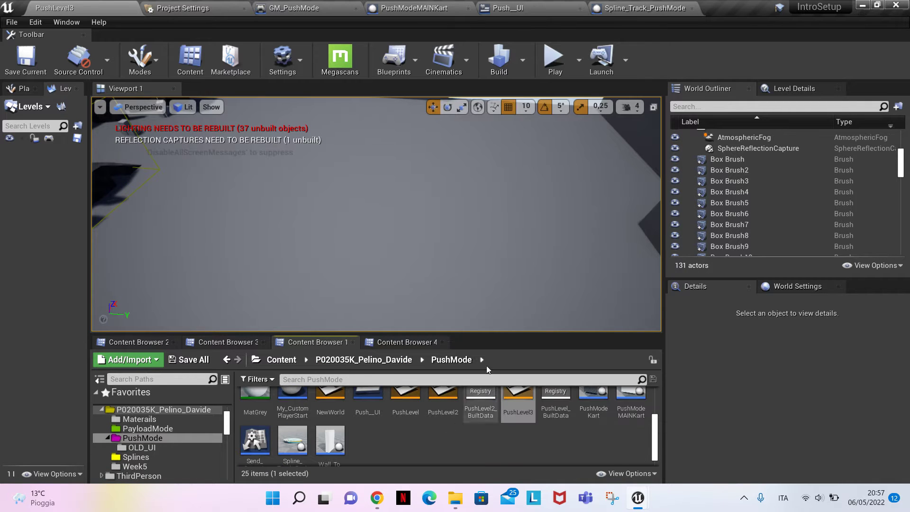
pyautogui.scroll(-1, 313, 427)
pyautogui.scroll(-1, 314, 427)
pyautogui.moveTo(292, 429); pyautogui.dragTo(399, 230)
pyautogui.moveTo(399, 230)
pyautogui.mouseDown(button='right')
pyautogui.moveTo(386, 156)
pyautogui.moveTo(379, 237)
pyautogui.moveTo(389, 227)
pyautogui.mouseUp(button='right')
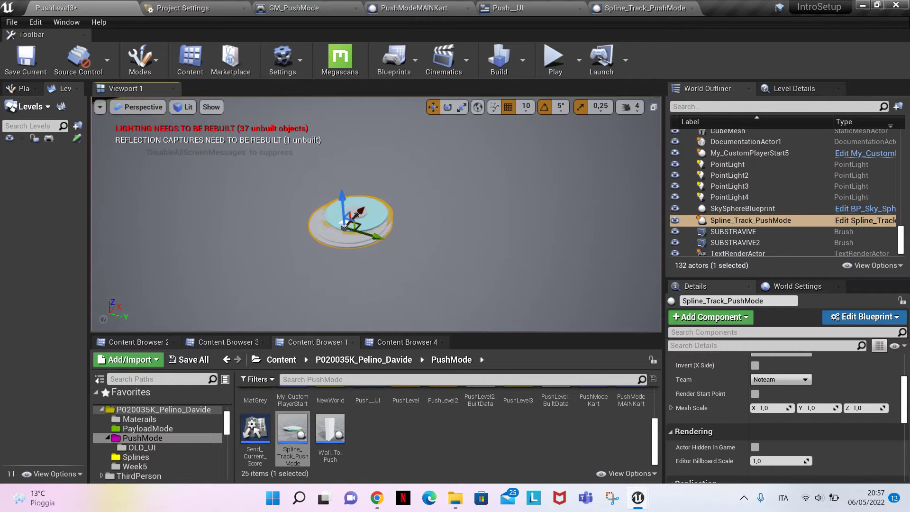
pyautogui.moveTo(375, 200); pyautogui.dragTo(296, 210)
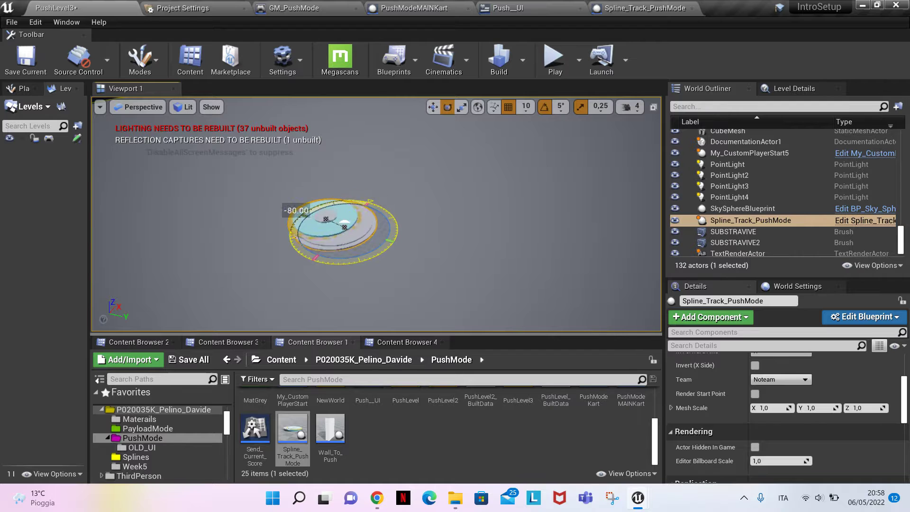
pyautogui.moveTo(296, 210); pyautogui.dragTo(361, 241, button='right')
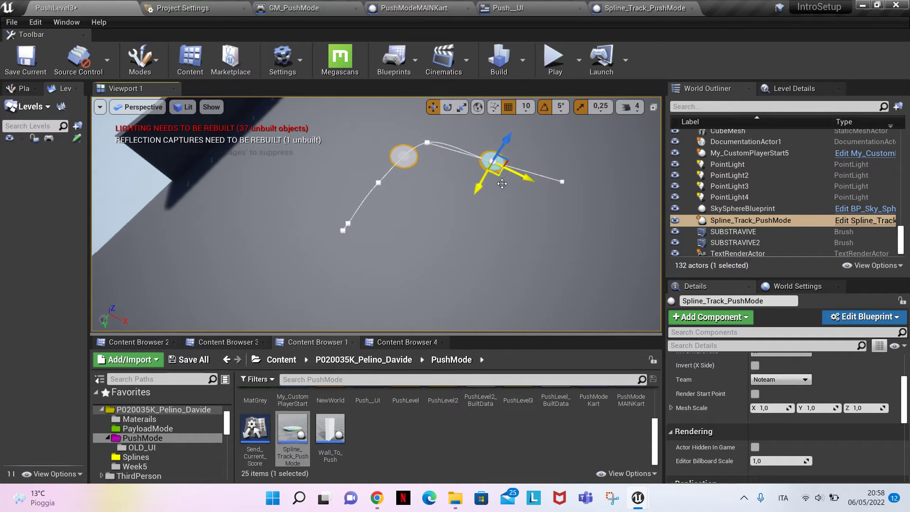
# Extend the track's spline with further points to form a winding S-shaped path across the arena floor
pyautogui.moveTo(497, 179); pyautogui.dragTo(591, 241)
pyautogui.moveTo(592, 241); pyautogui.dragTo(617, 232, button='right')
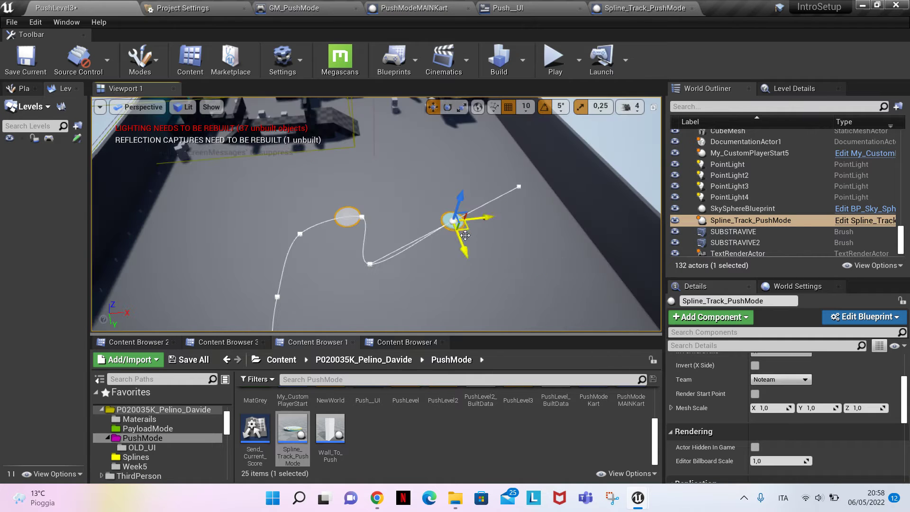
pyautogui.moveTo(462, 206); pyautogui.dragTo(444, 176)
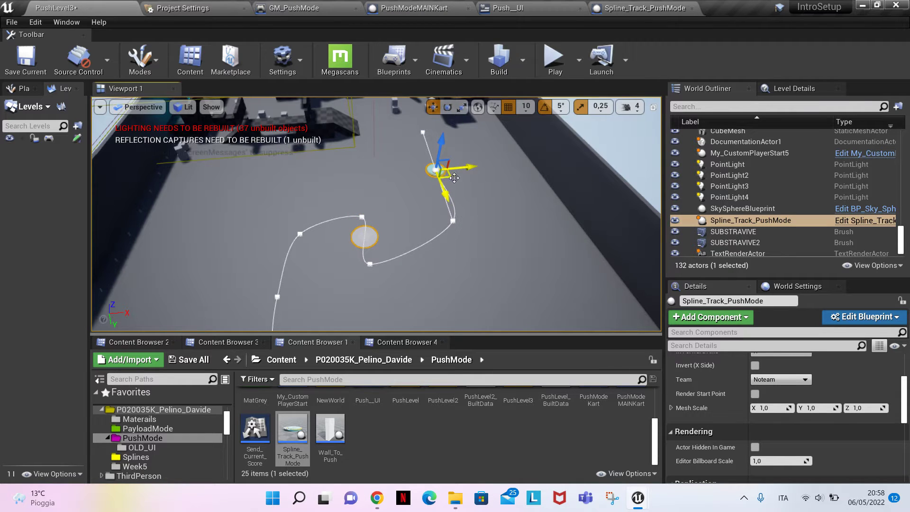
pyautogui.moveTo(411, 133); pyautogui.dragTo(549, 131, button='right')
# Assign the Cylinder static mesh from the engine's basic shapes to the spline track
pyautogui.scroll(3, 744, 410)
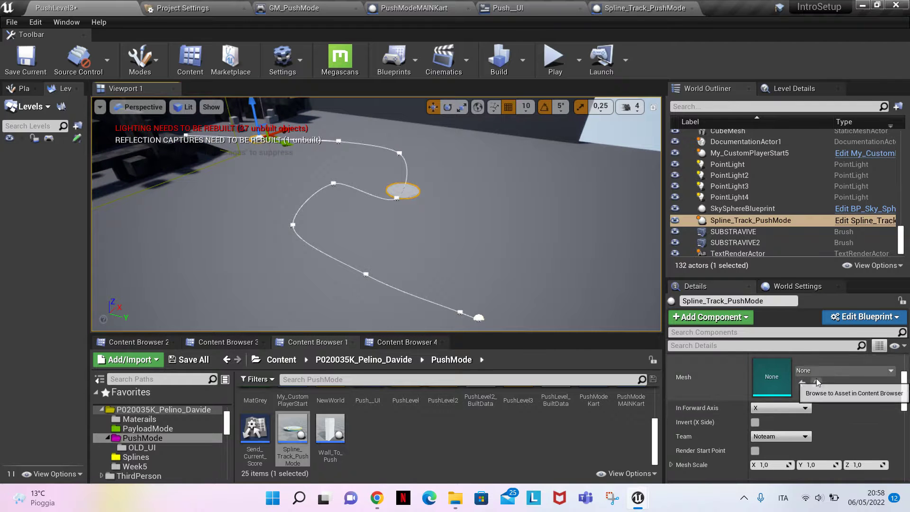
pyautogui.click(835, 371)
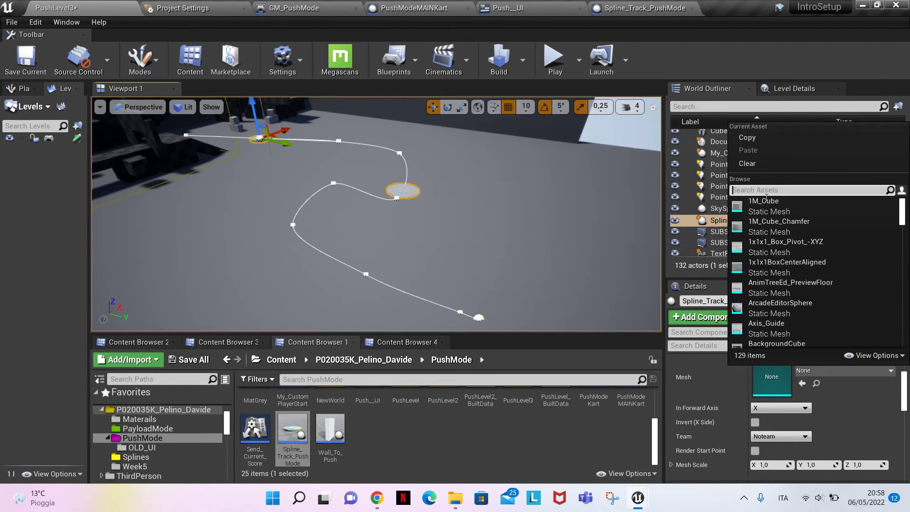
pyautogui.write('cylinder')
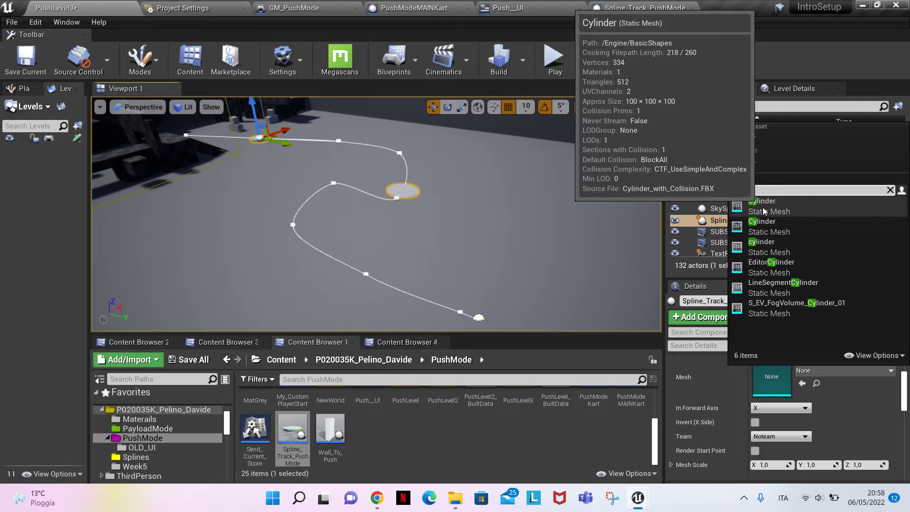
pyautogui.click(757, 208)
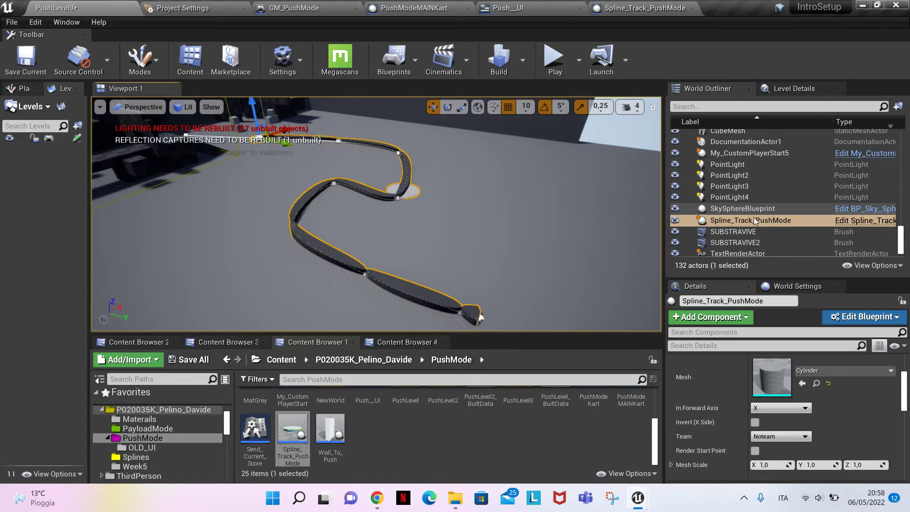
# Try Y as the spline track's In Forward Axis, then set it to Z
pyautogui.click(778, 410)
pyautogui.click(769, 423)
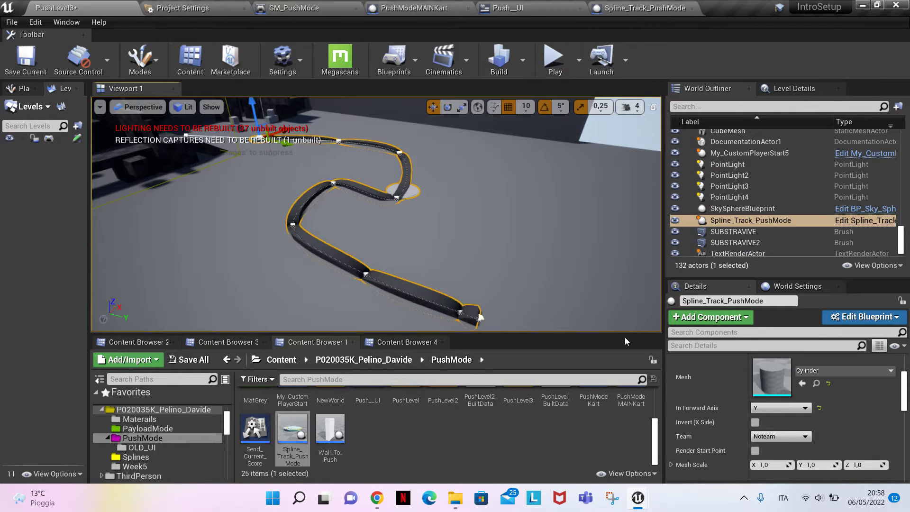
pyautogui.click(772, 406)
pyautogui.click(770, 429)
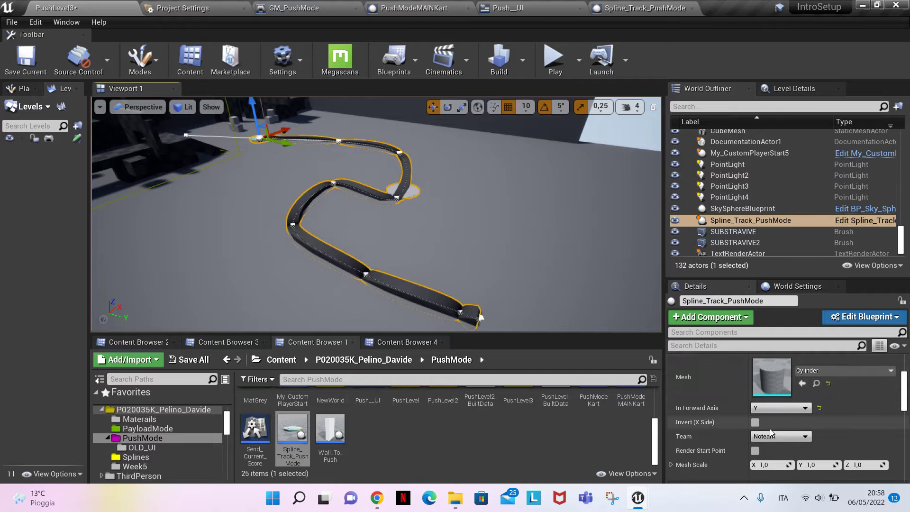
pyautogui.click(763, 411)
pyautogui.click(764, 433)
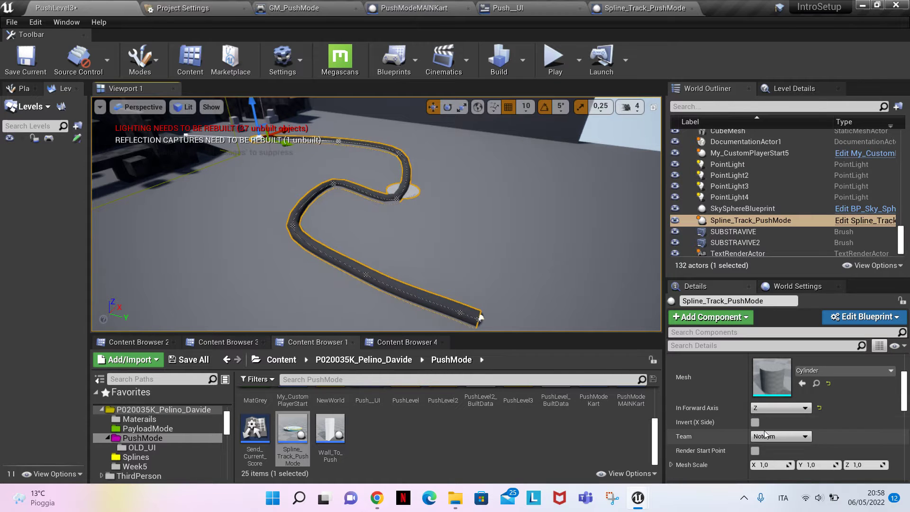
# Flatten the track mesh by reducing its Mesh Scale Z to about 0.14
pyautogui.moveTo(376, 214)
pyautogui.mouseDown(button='right')
pyautogui.moveTo(357, 213)
pyautogui.moveTo(353, 201)
pyautogui.moveTo(352, 214)
pyautogui.moveTo(379, 201)
pyautogui.moveTo(401, 225)
pyautogui.moveTo(408, 219)
pyautogui.moveTo(390, 211)
pyautogui.moveTo(396, 230)
pyautogui.moveTo(380, 209)
pyautogui.mouseUp(button='right')
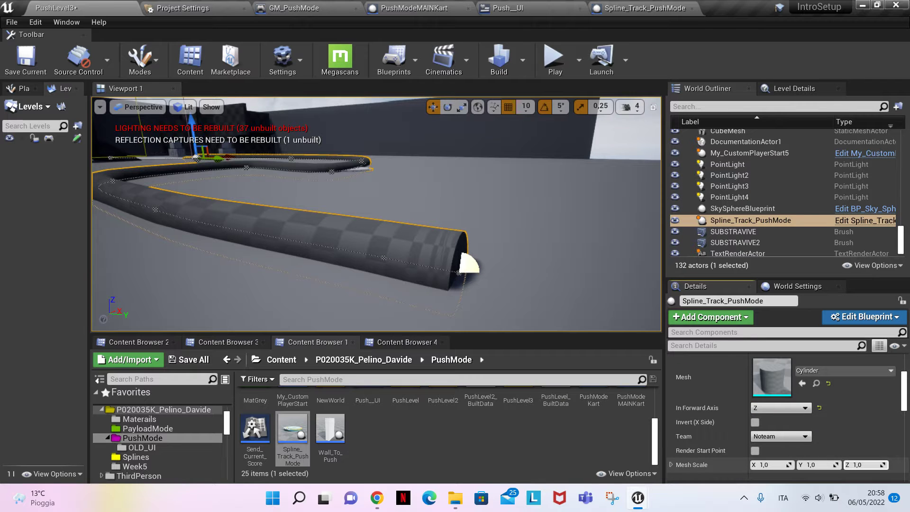
pyautogui.moveTo(863, 465); pyautogui.dragTo(743, 382)
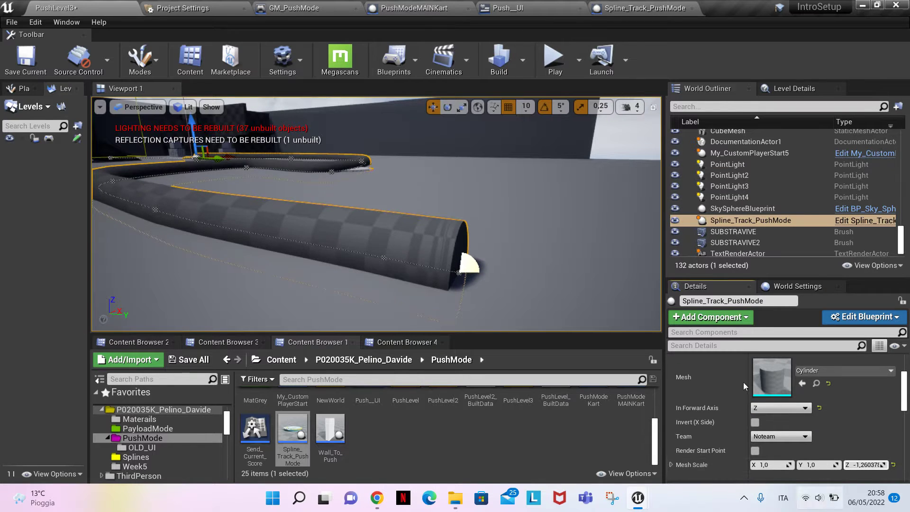
pyautogui.moveTo(863, 465)
pyautogui.mouseDown()
pyautogui.moveTo(879, 464)
pyautogui.moveTo(870, 464)
pyautogui.mouseUp()
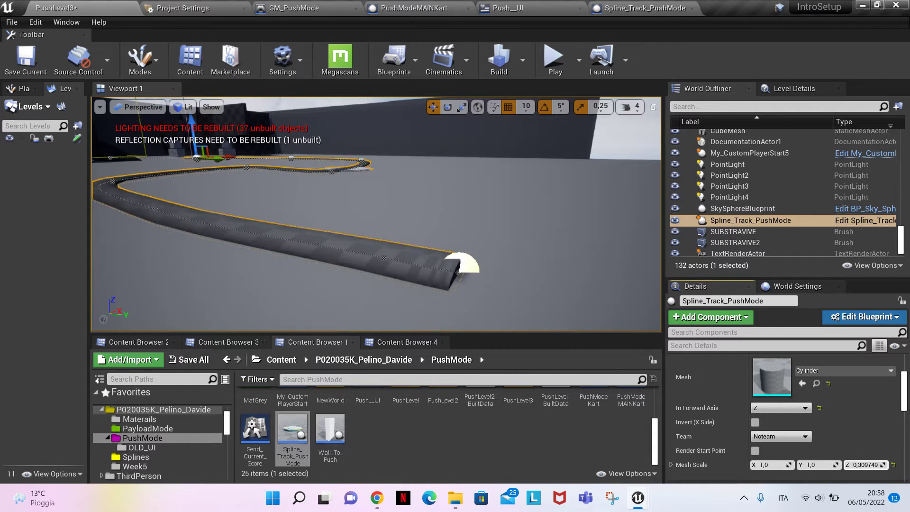
pyautogui.press('w')
pyautogui.moveTo(426, 237); pyautogui.dragTo(433, 265, button='right')
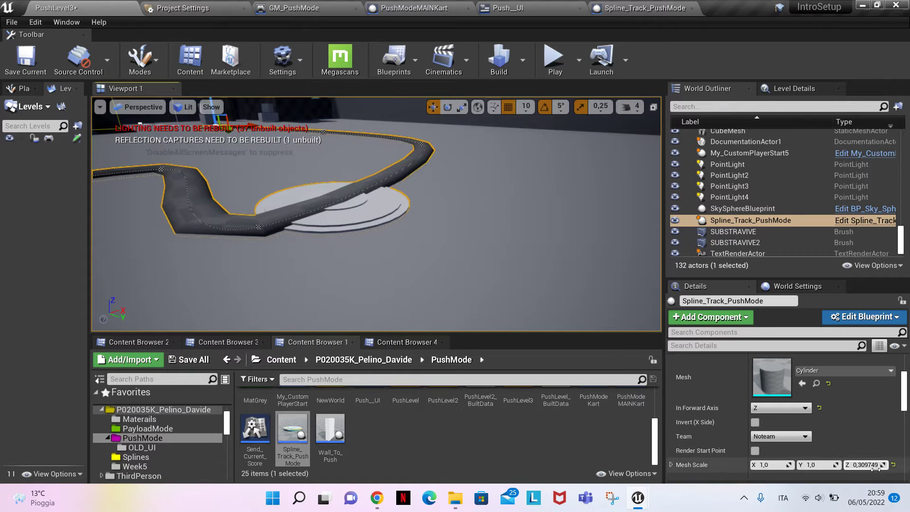
pyautogui.press('s')
pyautogui.moveTo(514, 296); pyautogui.dragTo(561, 299, button='right')
pyautogui.press('s')
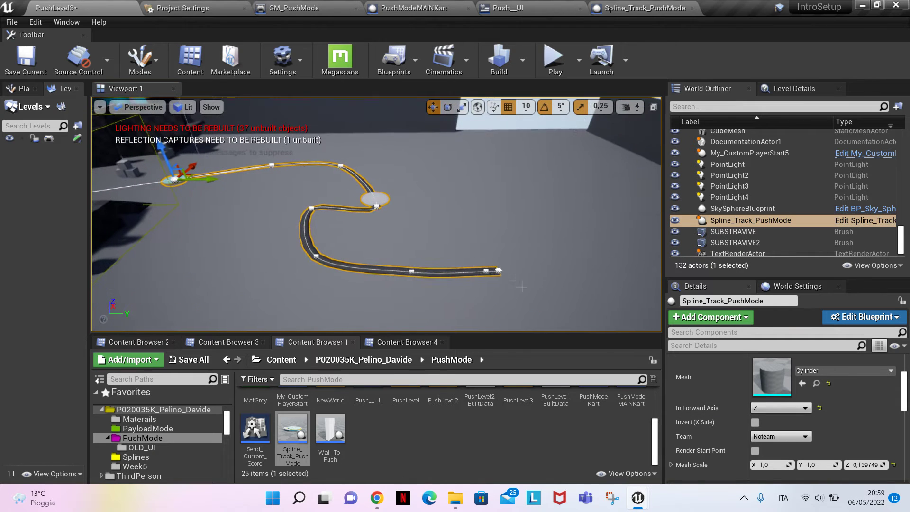
# Set the spline track's Team to BlueTeam
pyautogui.click(782, 435)
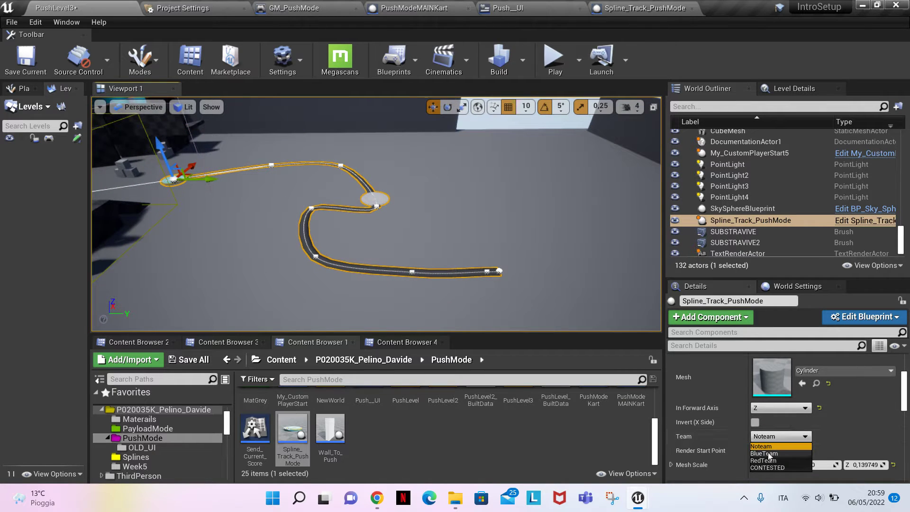
pyautogui.click(768, 454)
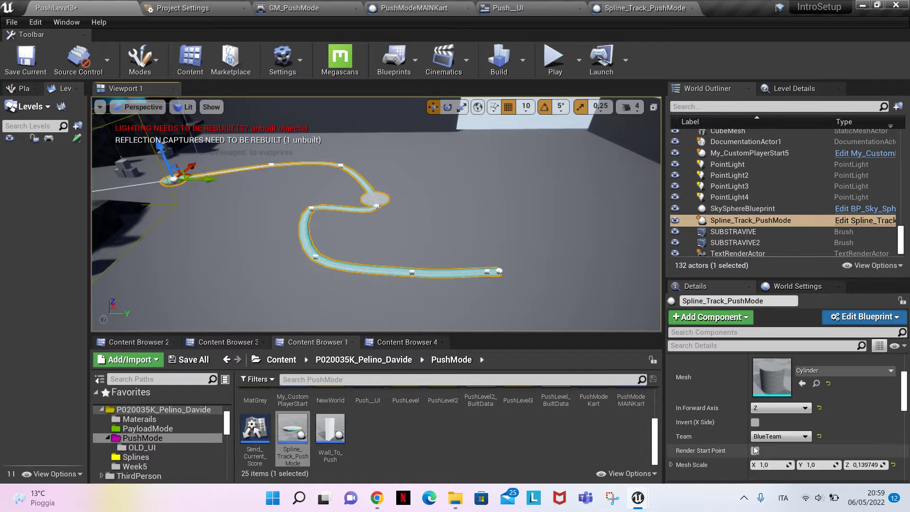
pyautogui.moveTo(502, 288); pyautogui.dragTo(486, 301, button='right')
pyautogui.press('w')
pyautogui.press('s')
pyautogui.press('w')
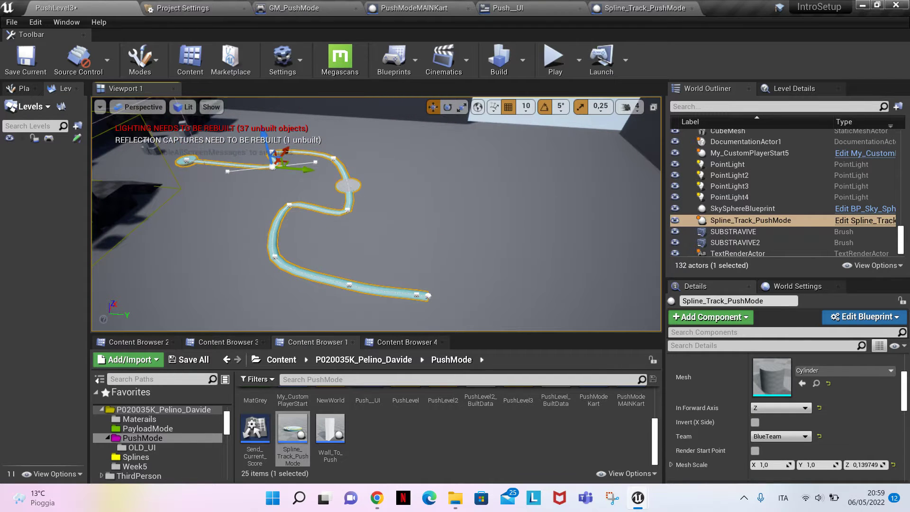
pyautogui.hotkey('ctrl', 'z')
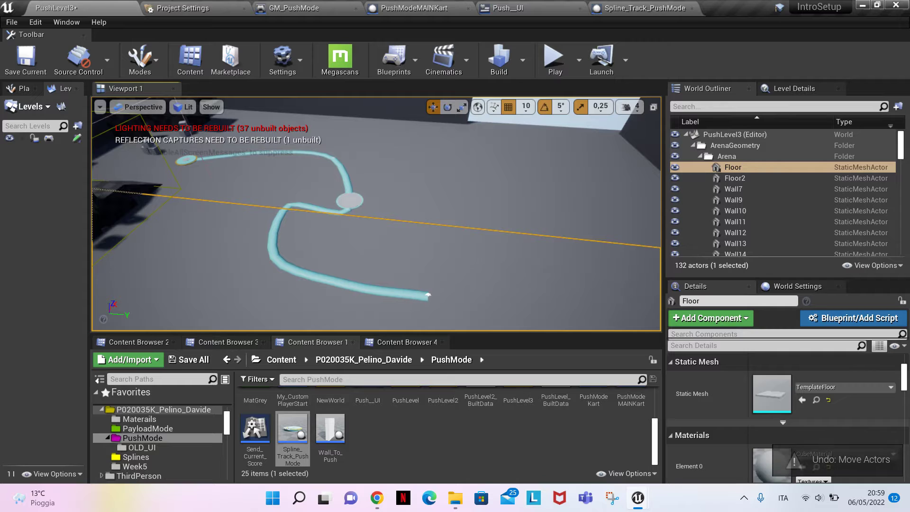
# Duplicate the blue spline track and enable Invert (X Side) on the copy to mirror its path
pyautogui.click(355, 203)
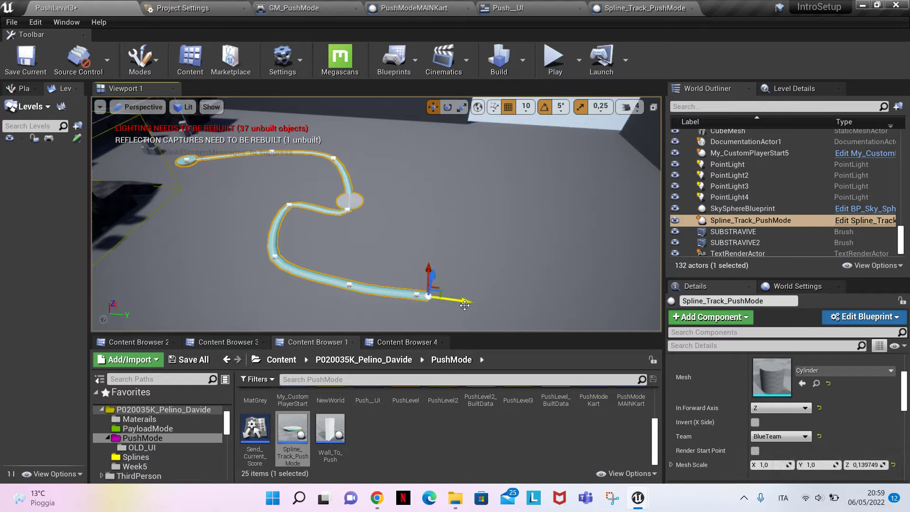
pyautogui.hotkey('ctrl', 'w')
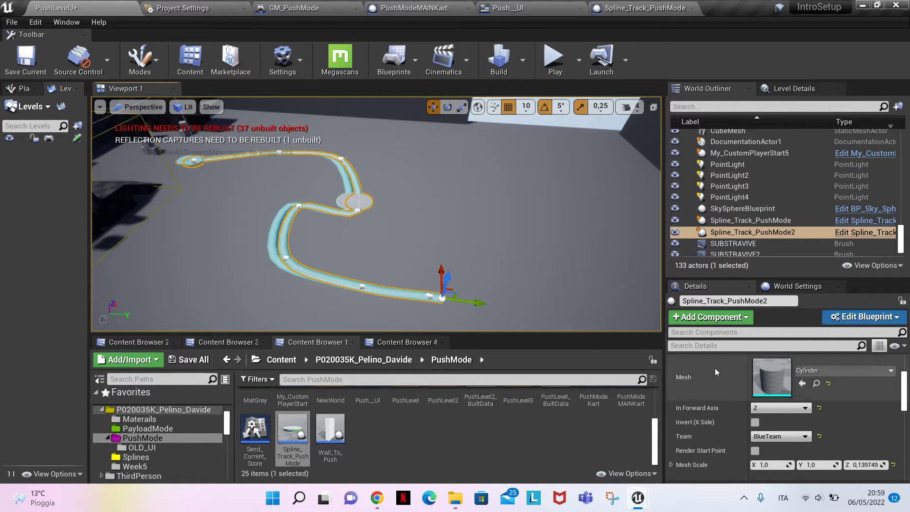
pyautogui.click(754, 422)
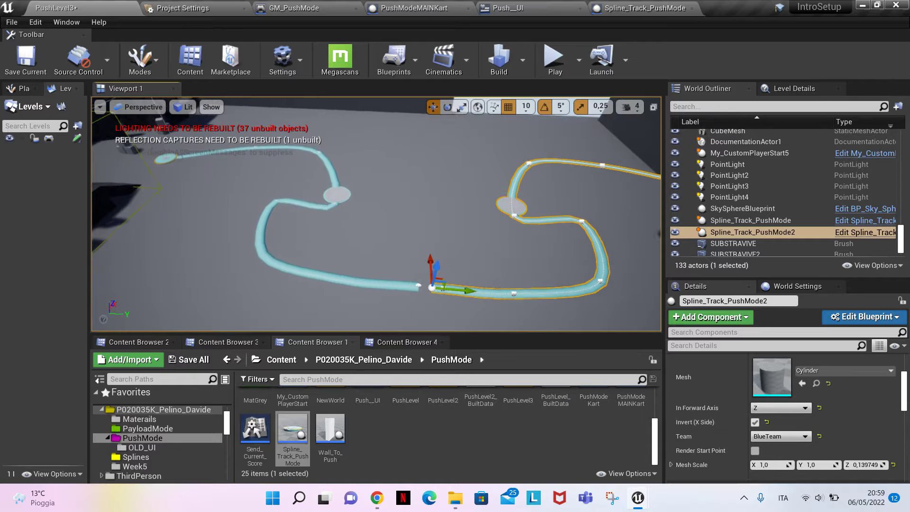
# Move the mirrored track along the Y axis until its start point meets the original track's start point
pyautogui.press('w')
pyautogui.moveTo(376, 214); pyautogui.dragTo(519, 281, button='right')
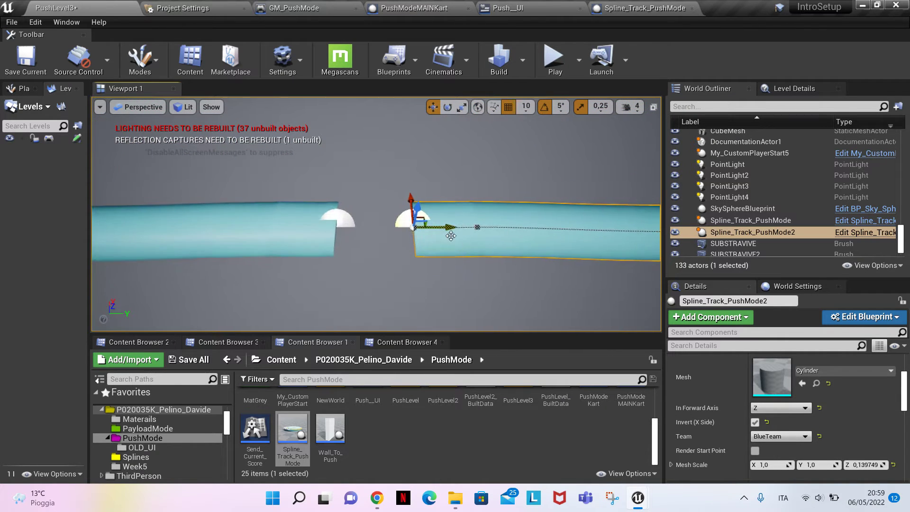
pyautogui.moveTo(430, 228); pyautogui.dragTo(375, 228)
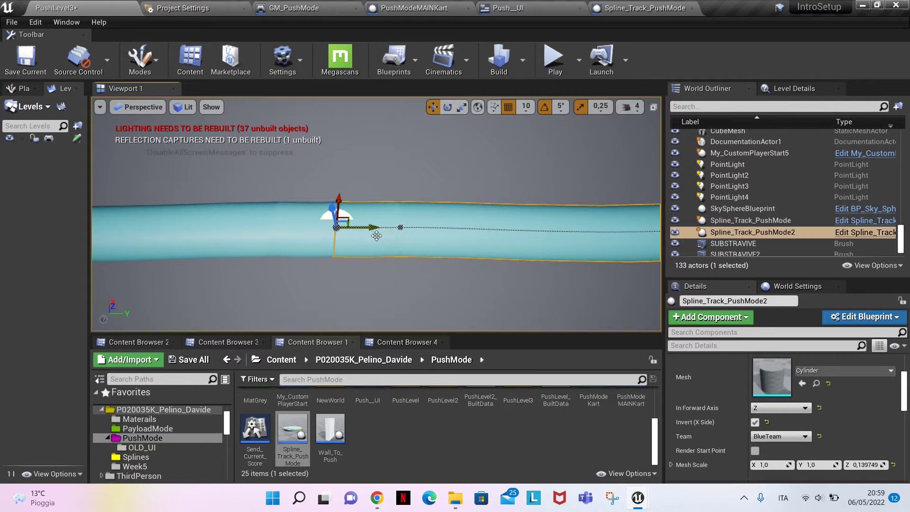
pyautogui.press('s')
pyautogui.moveTo(377, 236); pyautogui.dragTo(374, 190, button='right')
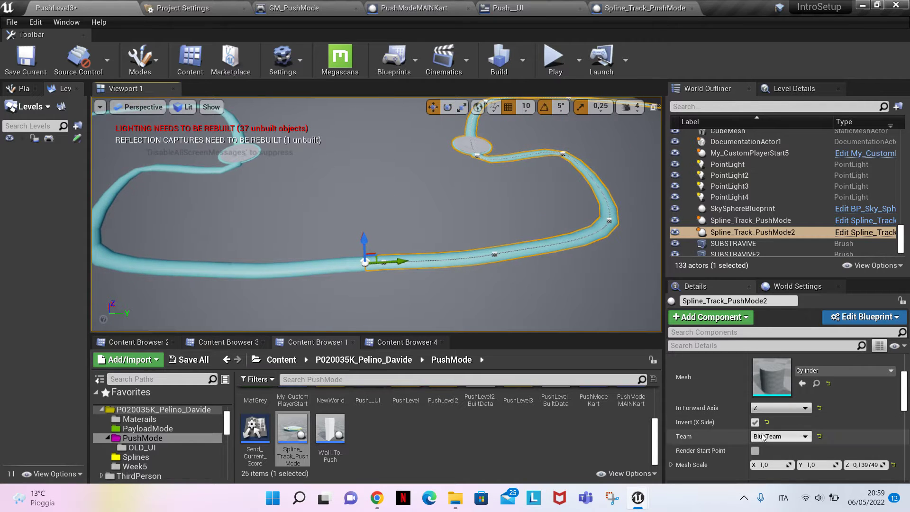
# Set the mirrored spline track's Team to RedTeam
pyautogui.click(779, 436)
pyautogui.click(774, 461)
pyautogui.moveTo(557, 289)
pyautogui.mouseDown(button='right')
pyautogui.moveTo(558, 259)
pyautogui.moveTo(557, 289)
pyautogui.mouseUp(button='right')
pyautogui.press('s')
# Move Wall13 outward along the Y axis and Wall11 along the X axis so both clear the red track
pyautogui.click(471, 217)
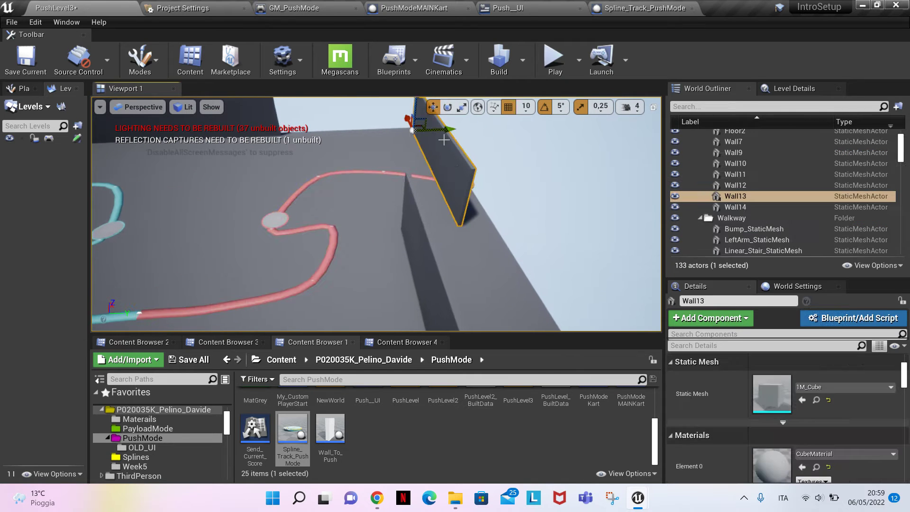
pyautogui.moveTo(444, 131); pyautogui.dragTo(487, 131)
pyautogui.click(438, 272)
pyautogui.click(435, 273)
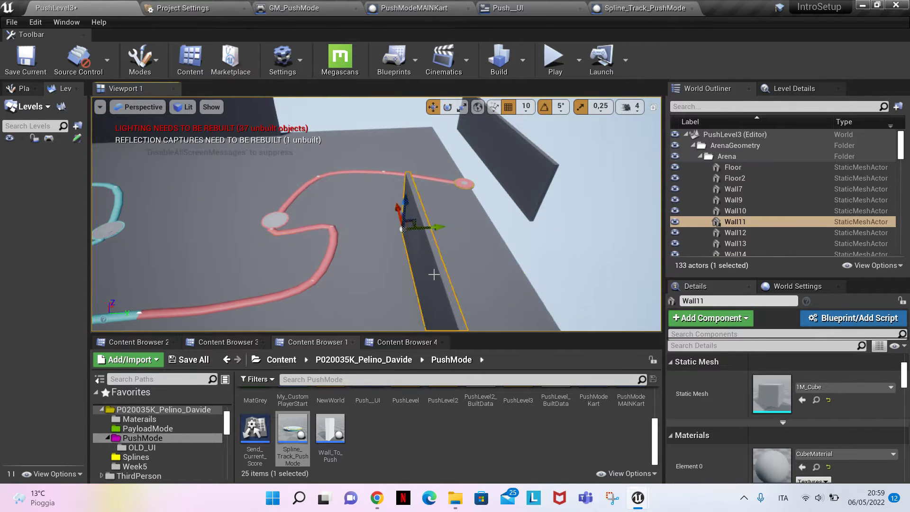
pyautogui.press('s')
pyautogui.moveTo(435, 273); pyautogui.dragTo(435, 311, button='right')
pyautogui.moveTo(396, 154); pyautogui.dragTo(458, 272)
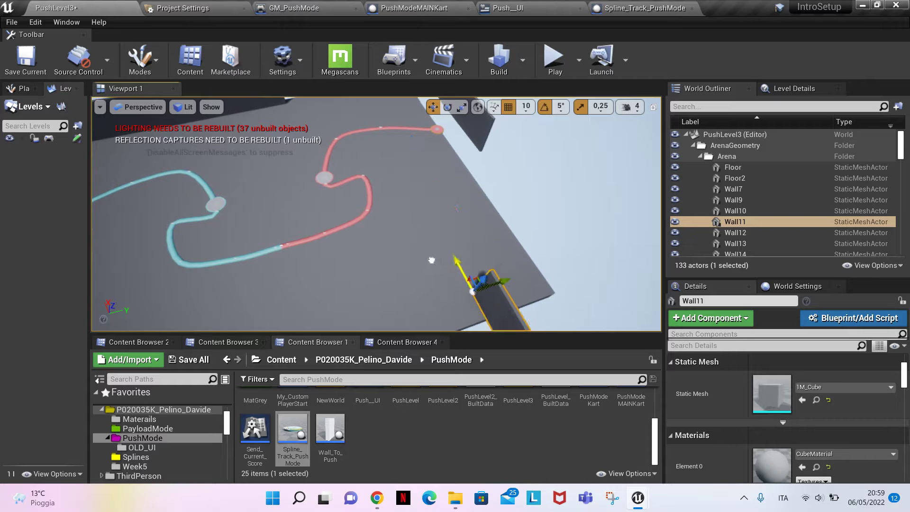
# Scale Floor and Floor2 together along the Y axis to extend the ground around the red track
pyautogui.click(430, 258)
pyautogui.press('a')
pyautogui.moveTo(429, 258); pyautogui.dragTo(386, 241, button='right')
pyautogui.keyDown('ctrl'); pyautogui.click(403, 203); pyautogui.keyUp('ctrl')
pyautogui.moveTo(404, 204)
pyautogui.mouseDown(button='right')
pyautogui.moveTo(351, 190)
pyautogui.moveTo(396, 190)
pyautogui.mouseUp(button='right')
pyautogui.press('space')
pyautogui.press('space')
pyautogui.moveTo(206, 206); pyautogui.dragTo(218, 204)
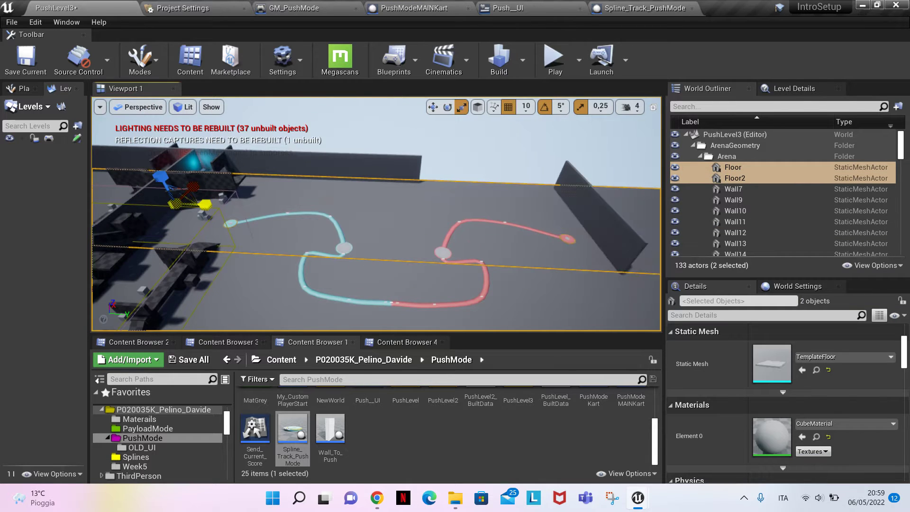
# Enable Render Start Point on the red spline track so a start disc sits where the two tracks meet
pyautogui.press('w')
pyautogui.moveTo(516, 306)
pyautogui.mouseDown(button='right')
pyautogui.moveTo(514, 331)
pyautogui.moveTo(516, 313)
pyautogui.moveTo(516, 325)
pyautogui.mouseUp(button='right')
pyautogui.click(336, 270)
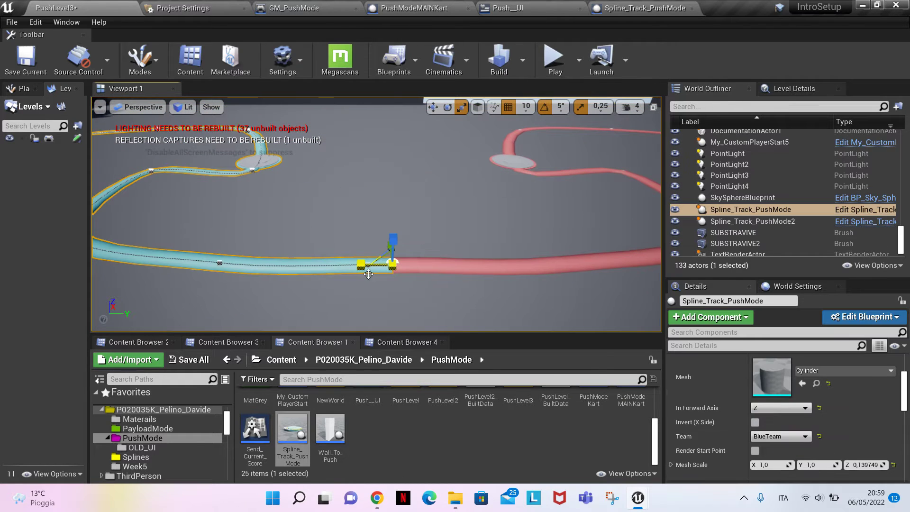
pyautogui.click(433, 268)
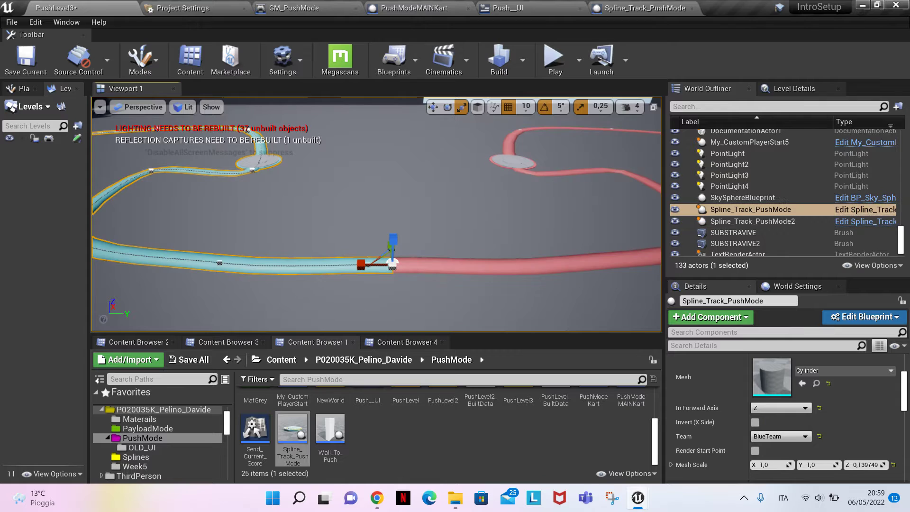
pyautogui.click(755, 451)
pyautogui.click(755, 451)
pyautogui.click(755, 451)
pyautogui.click(754, 451)
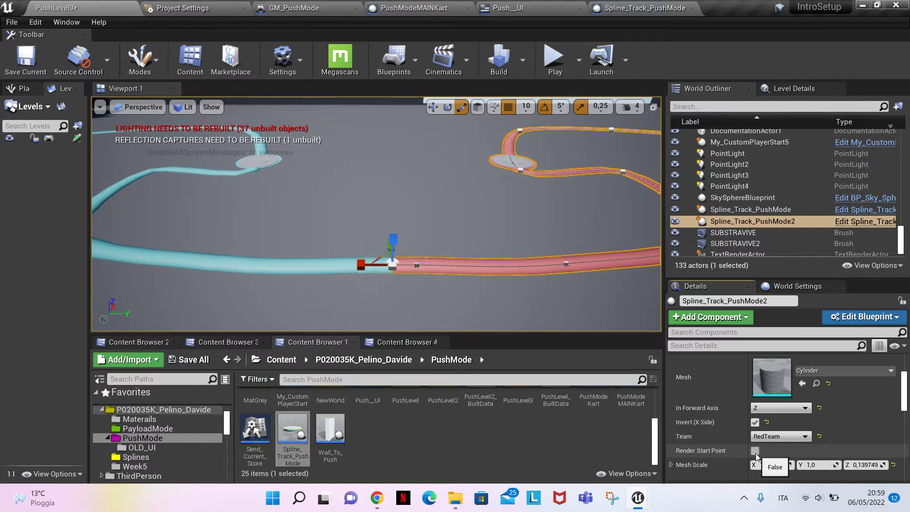
pyautogui.click(755, 450)
pyautogui.press('w')
pyautogui.moveTo(496, 304); pyautogui.dragTo(473, 327, button='right')
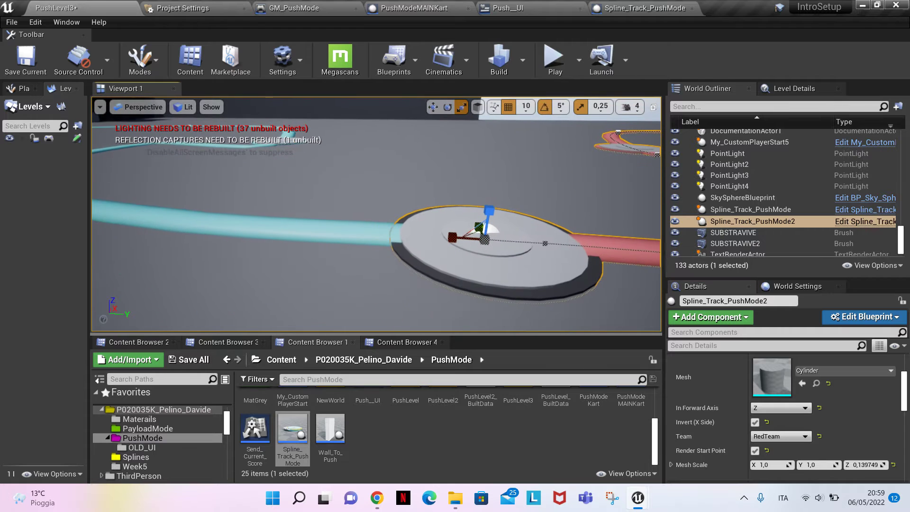
# Try Render Start Point on the blue spline track, then turn it back off
pyautogui.click(385, 236)
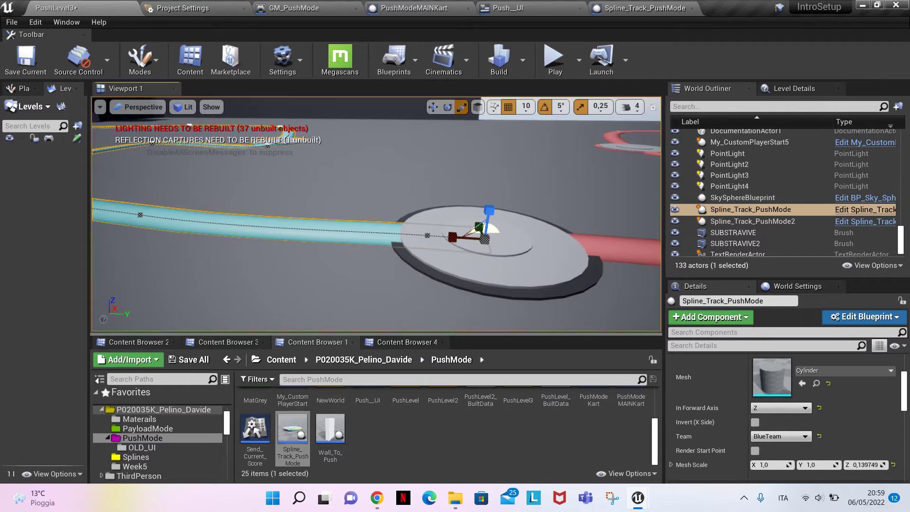
pyautogui.click(755, 451)
pyautogui.press('s')
pyautogui.moveTo(474, 246); pyautogui.dragTo(505, 263, button='right')
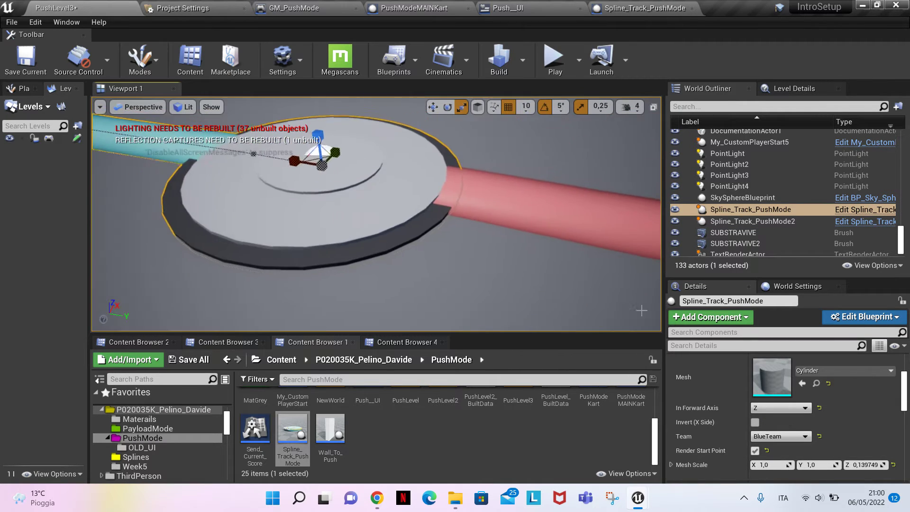
pyautogui.click(758, 453)
pyautogui.press('s')
pyautogui.moveTo(585, 311); pyautogui.dragTo(587, 247, button='right')
# Place two Wall_To_Push actors on the floor in the area between the blue and red tracks
pyautogui.scroll(3, 431, 434)
pyautogui.press('s')
pyautogui.moveTo(420, 279); pyautogui.dragTo(385, 318, button='right')
pyautogui.scroll(2, 425, 420)
pyautogui.scroll(-5, 417, 417)
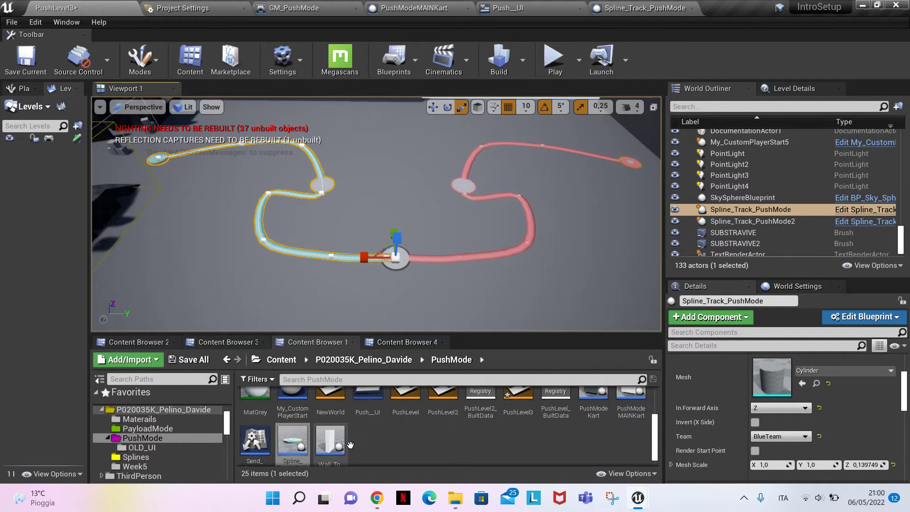
pyautogui.moveTo(331, 441); pyautogui.dragTo(347, 219)
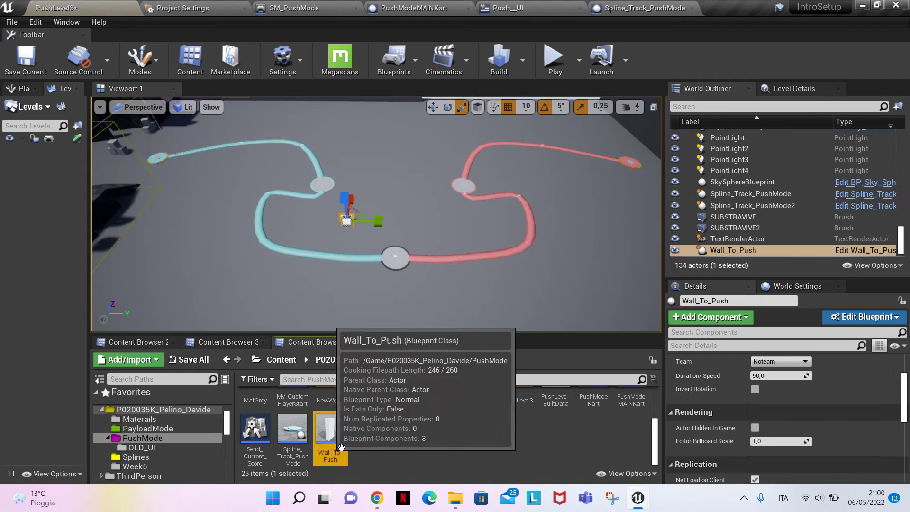
pyautogui.moveTo(341, 447); pyautogui.dragTo(436, 221)
pyautogui.moveTo(436, 221); pyautogui.dragTo(667, 329, button='right')
pyautogui.press('w')
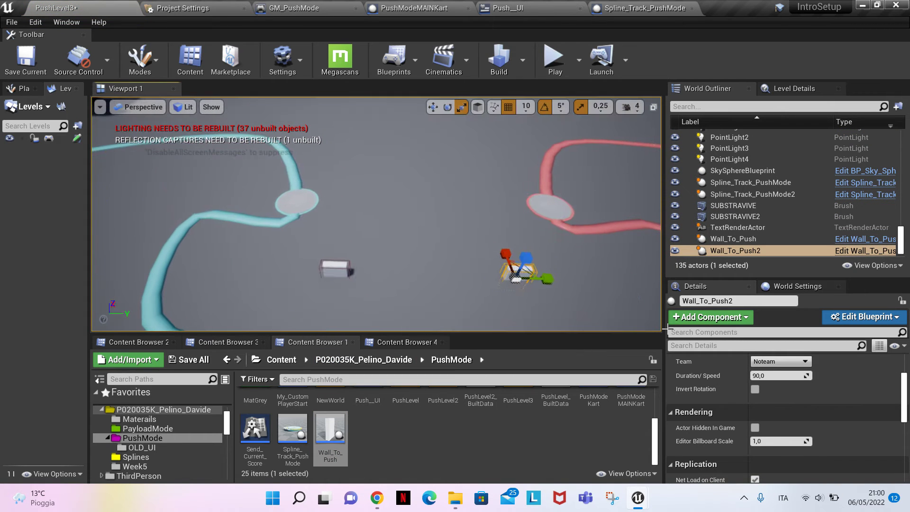
# Assign Wall_To_Push2 to BlueTeam and Wall_To_Push to RedTeam
pyautogui.click(781, 361)
pyautogui.click(767, 377)
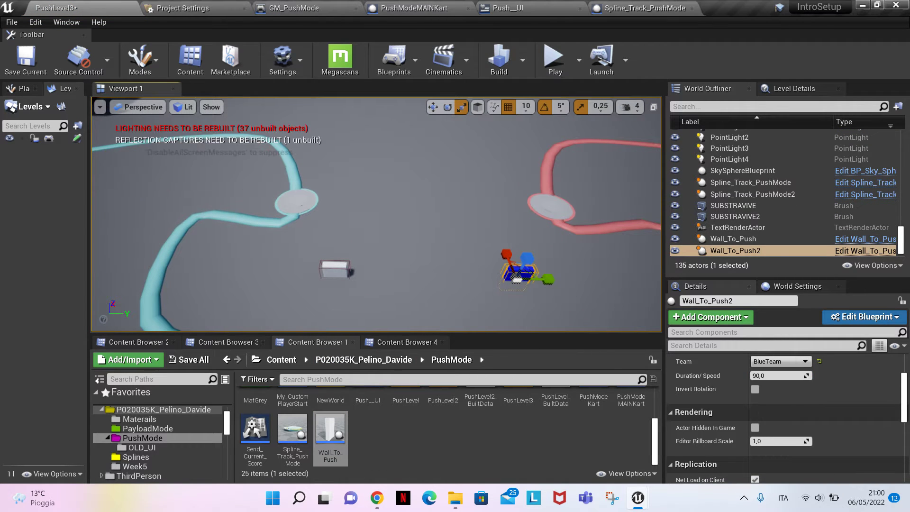
pyautogui.click(733, 238)
pyautogui.click(764, 362)
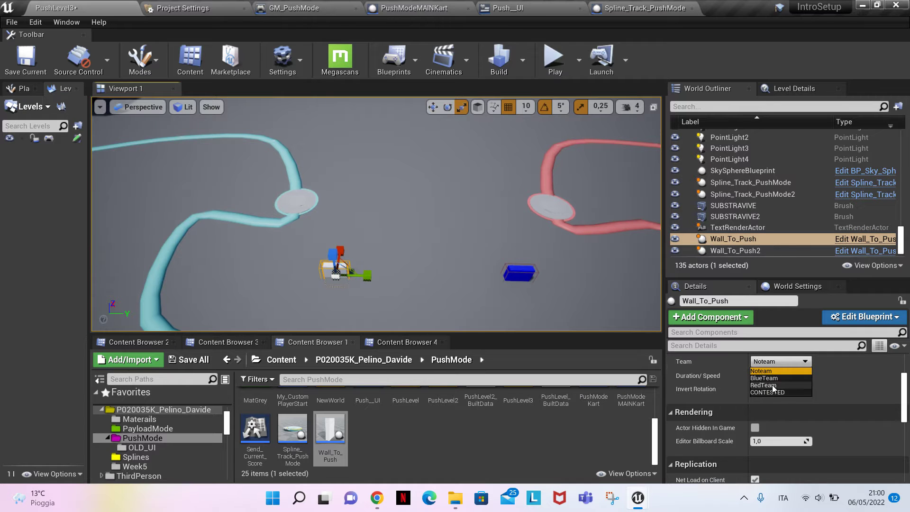
pyautogui.click(772, 386)
# Set Duration/Speed to 60 on both the red and the blue push walls
pyautogui.moveTo(611, 293); pyautogui.dragTo(600, 329, button='right')
pyautogui.press('w')
pyautogui.press('w')
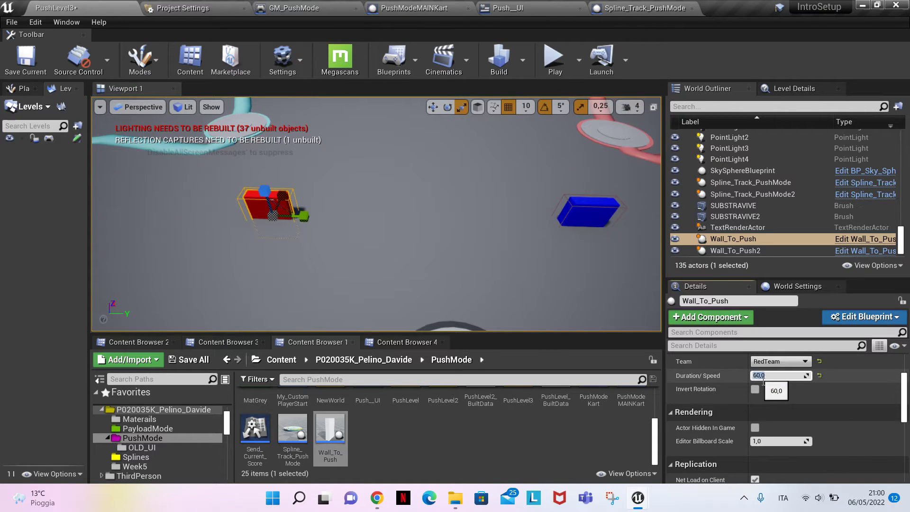
pyautogui.click(591, 226)
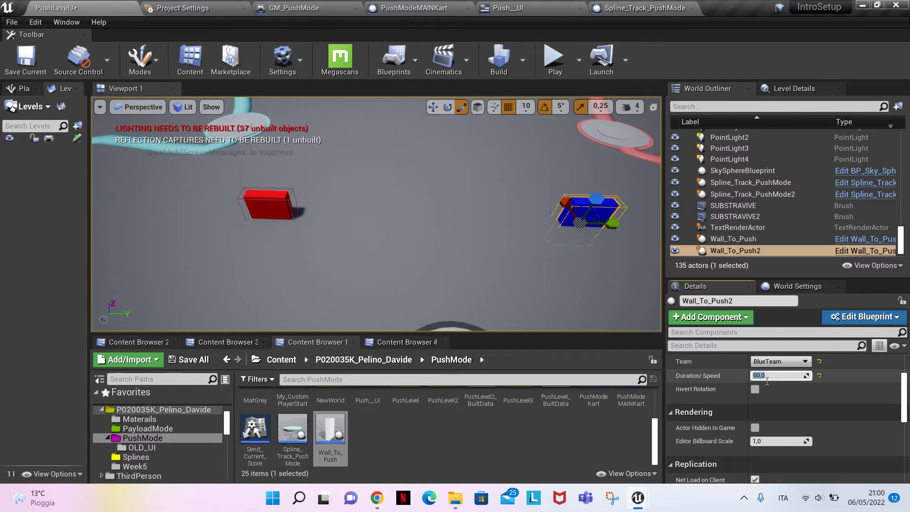
pyautogui.moveTo(540, 261); pyautogui.dragTo(526, 237, button='right')
pyautogui.press('s')
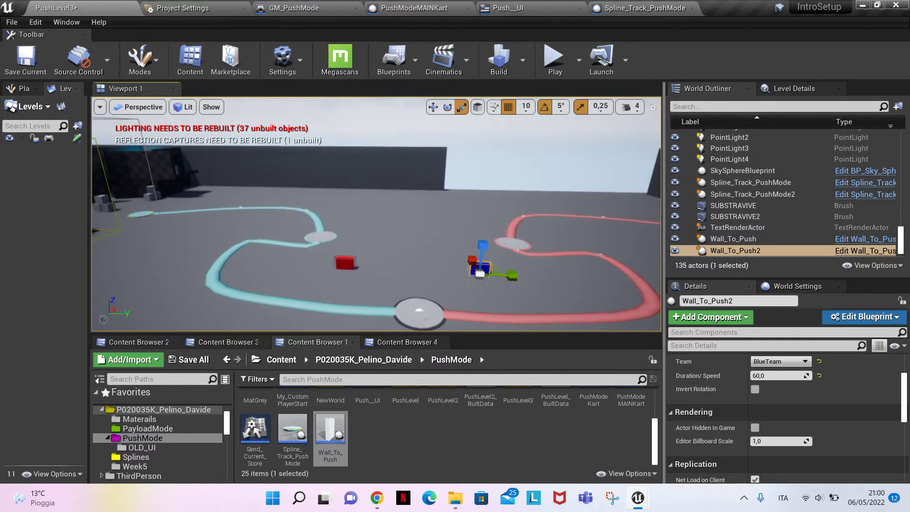
# Place the PushModeMAINKart actor between the red and blue push walls
pyautogui.scroll(2, 341, 458)
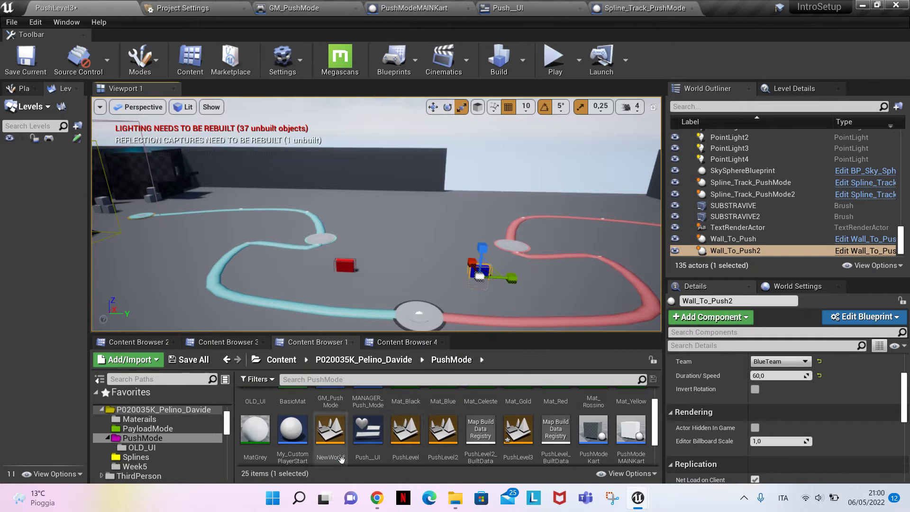
pyautogui.scroll(1, 424, 436)
pyautogui.scroll(-2, 398, 436)
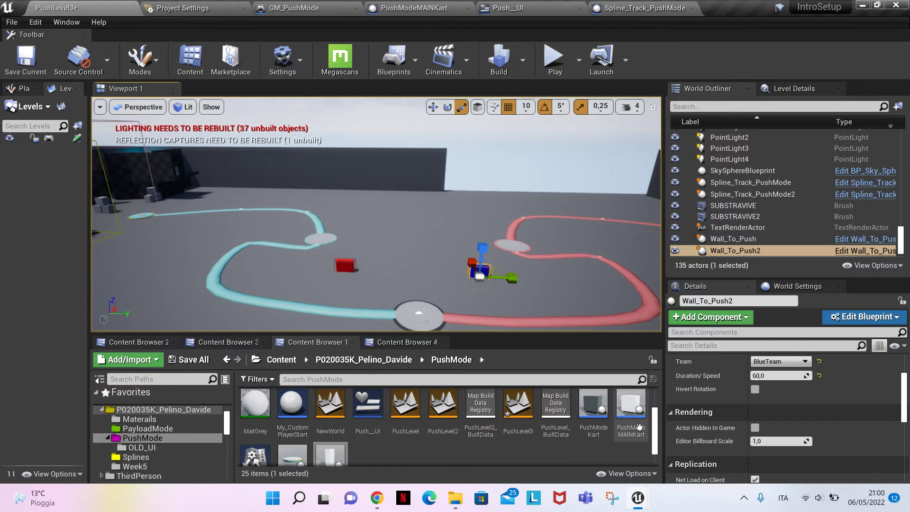
pyautogui.moveTo(639, 426); pyautogui.dragTo(415, 278)
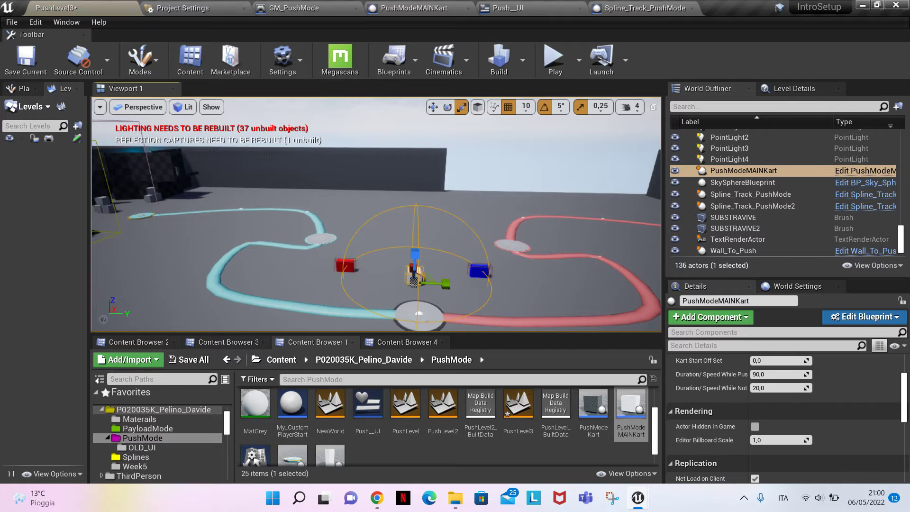
# Set the main kart's pushing Duration/Speed to 60
pyautogui.press('w')
pyautogui.press('w')
pyautogui.moveTo(477, 252); pyautogui.dragTo(461, 290, button='right')
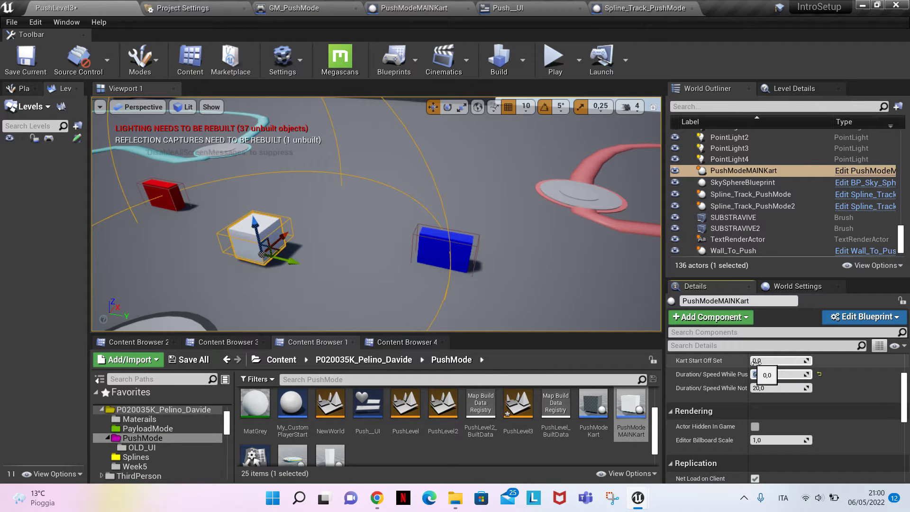
pyautogui.moveTo(517, 304); pyautogui.dragTo(559, 282, button='right')
pyautogui.press('s')
# Place a My_CustomPlayerStart near the red track's end point and rotate it about -95 degrees around the Z axis
pyautogui.scroll(3, 441, 435)
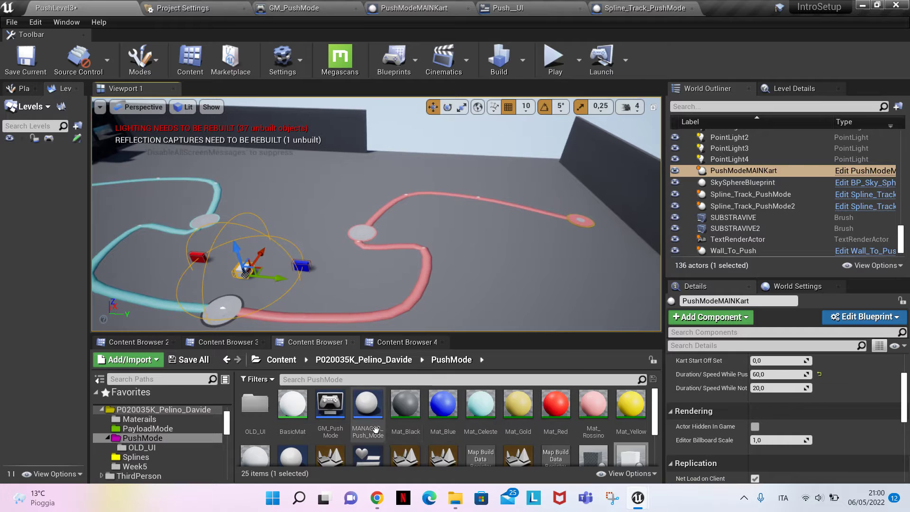
pyautogui.scroll(-2, 569, 445)
pyautogui.scroll(-1, 569, 450)
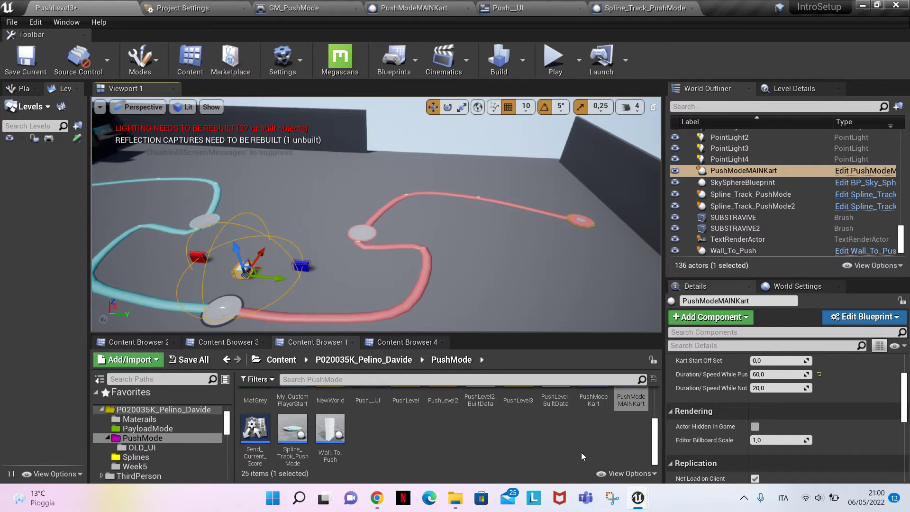
pyautogui.scroll(2, 457, 439)
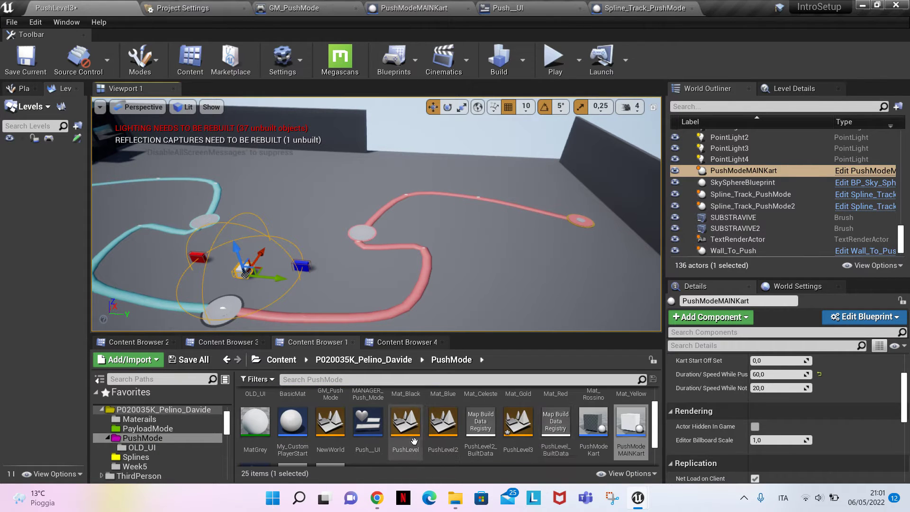
pyautogui.scroll(1, 414, 441)
pyautogui.moveTo(293, 410); pyautogui.dragTo(566, 203)
pyautogui.press('f')
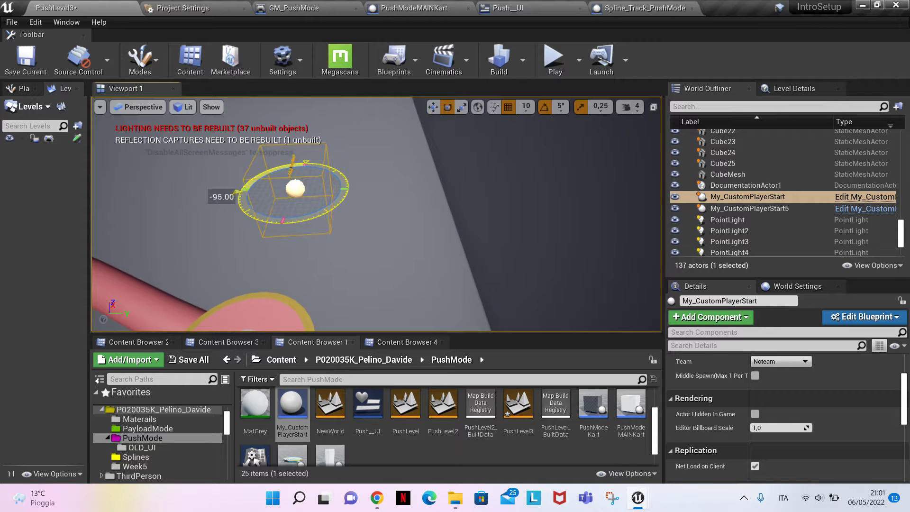
pyautogui.moveTo(308, 223); pyautogui.dragTo(428, 214, button='right')
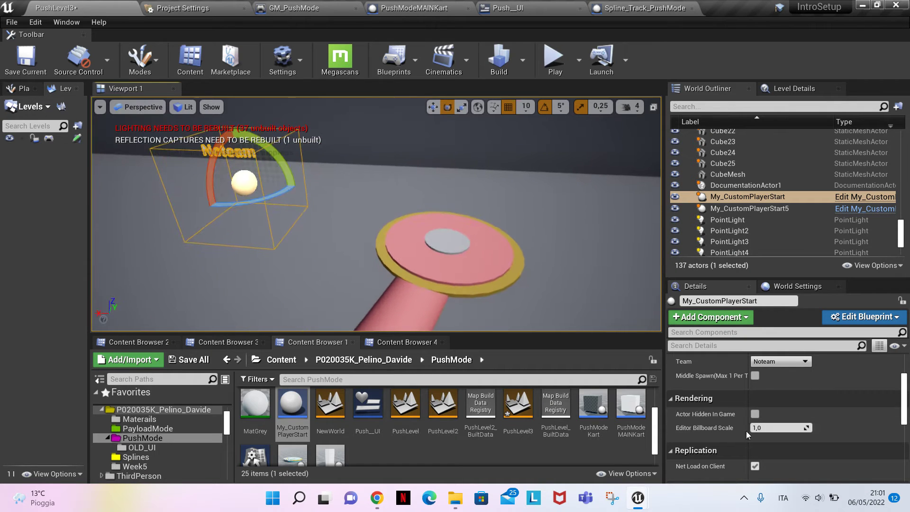
# Set the new player start's Team to BlueTeam
pyautogui.moveTo(409, 288); pyautogui.dragTo(375, 303, button='right')
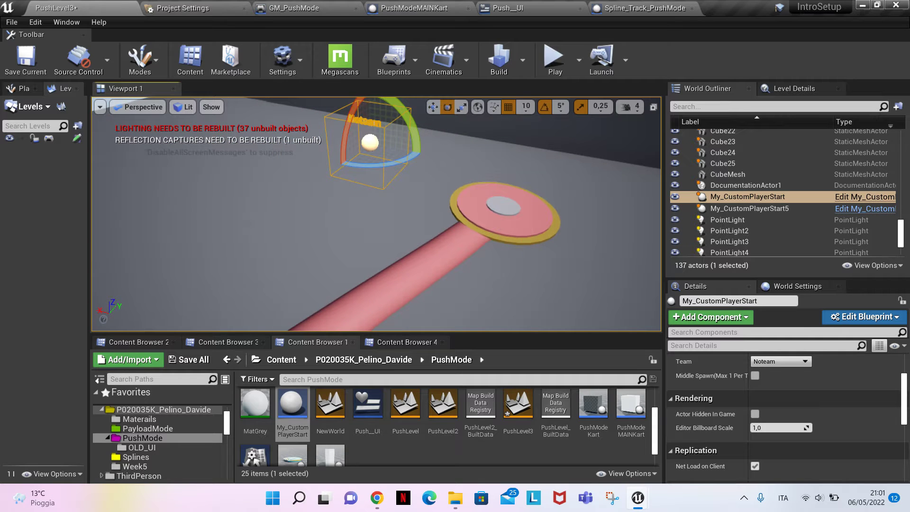
pyautogui.moveTo(650, 277); pyautogui.dragTo(631, 272, button='right')
pyautogui.click(780, 361)
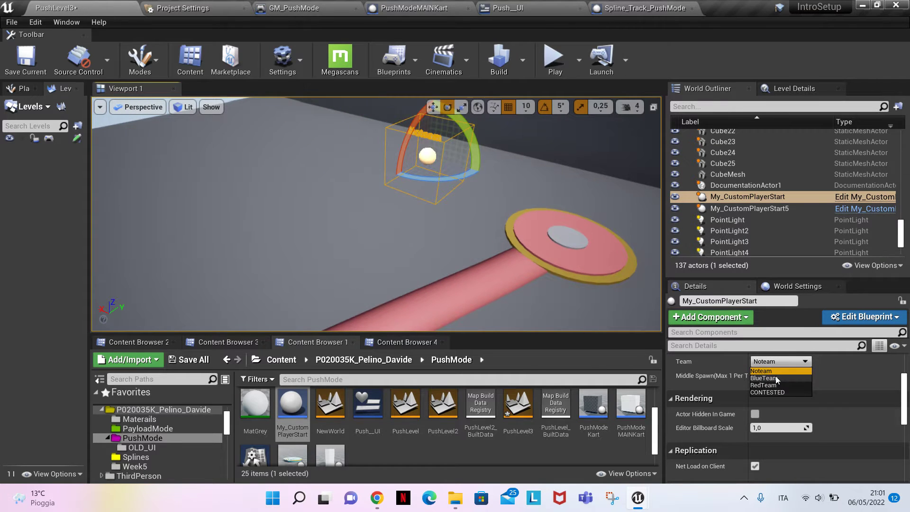
pyautogui.click(776, 379)
pyautogui.moveTo(566, 232); pyautogui.dragTo(163, 240, button='right')
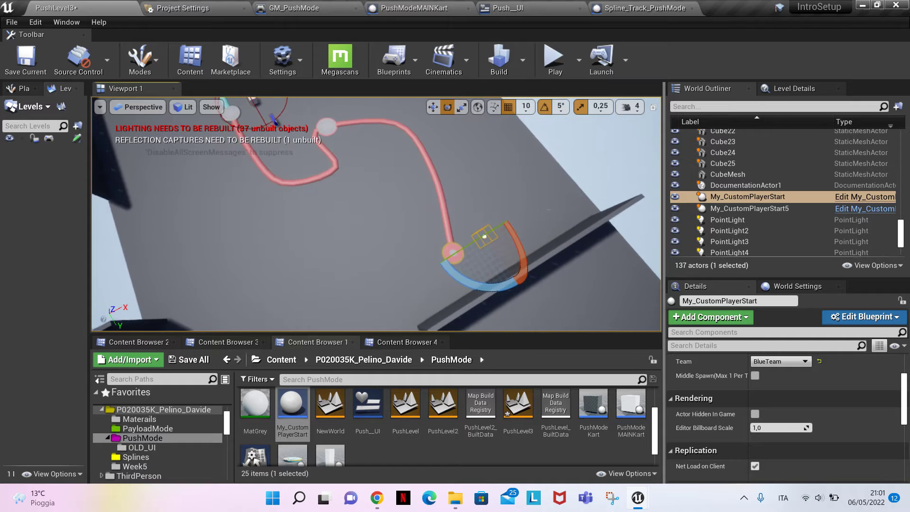
# Duplicate the BlueTeam player start and position the copy beside the red track, closer to the central start disc
pyautogui.moveTo(543, 207)
pyautogui.mouseDown(button='right')
pyautogui.moveTo(545, 183)
pyautogui.moveTo(543, 207)
pyautogui.mouseUp(button='right')
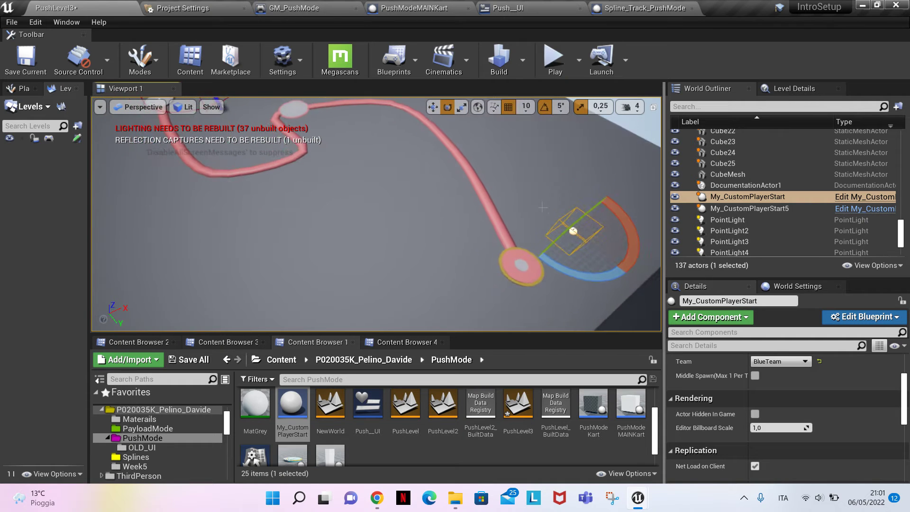
pyautogui.moveTo(587, 242)
pyautogui.mouseDown(button='right')
pyautogui.moveTo(531, 245)
pyautogui.moveTo(526, 227)
pyautogui.moveTo(588, 242)
pyautogui.mouseUp(button='right')
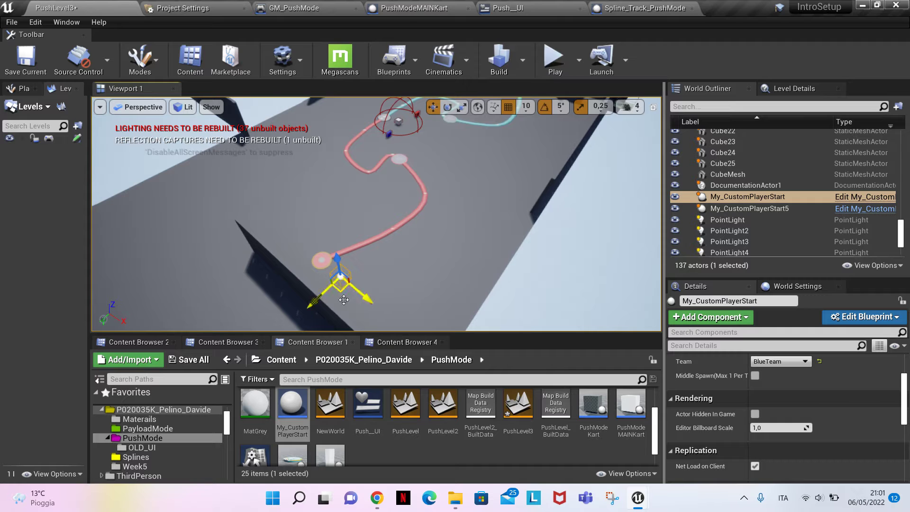
pyautogui.keyDown('alt'); pyautogui.moveTo(343, 300); pyautogui.dragTo(326, 205); pyautogui.keyUp('alt')
pyautogui.moveTo(318, 145); pyautogui.dragTo(410, 143, button='right')
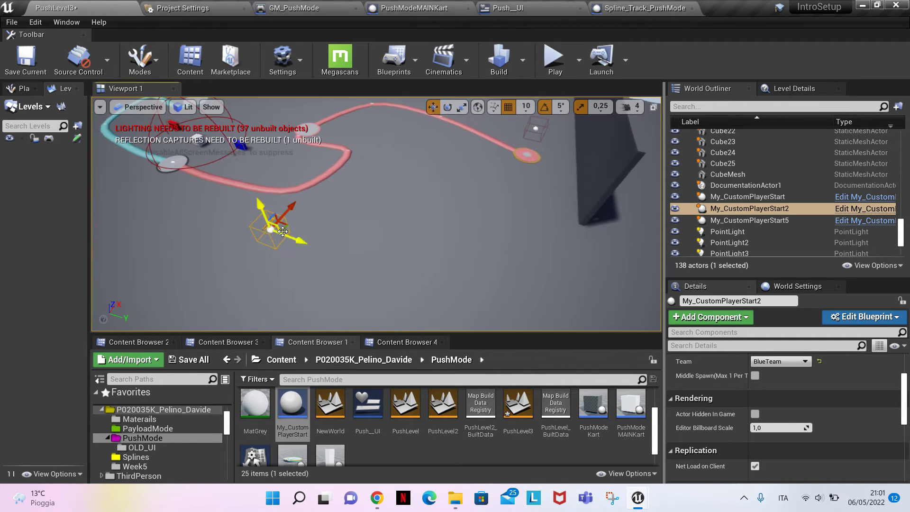
pyautogui.moveTo(310, 227); pyautogui.dragTo(384, 195, button='right')
# Enable Middle Spawn on the duplicated BlueTeam player start
pyautogui.moveTo(547, 275); pyautogui.dragTo(467, 295, button='right')
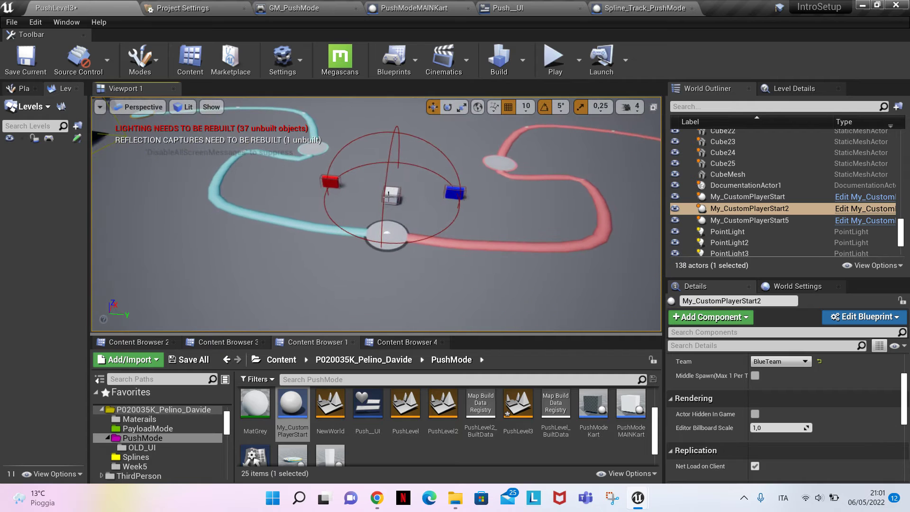
pyautogui.press('f')
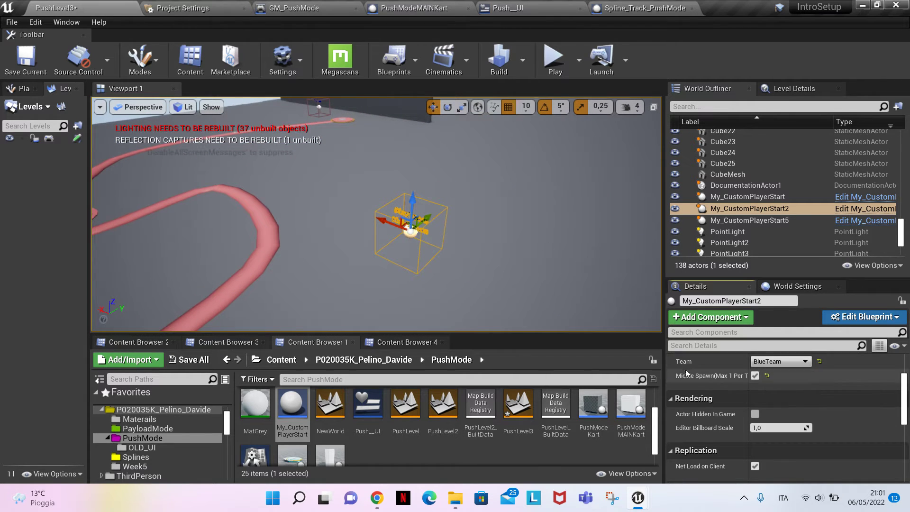
pyautogui.moveTo(572, 261); pyautogui.dragTo(527, 224, button='right')
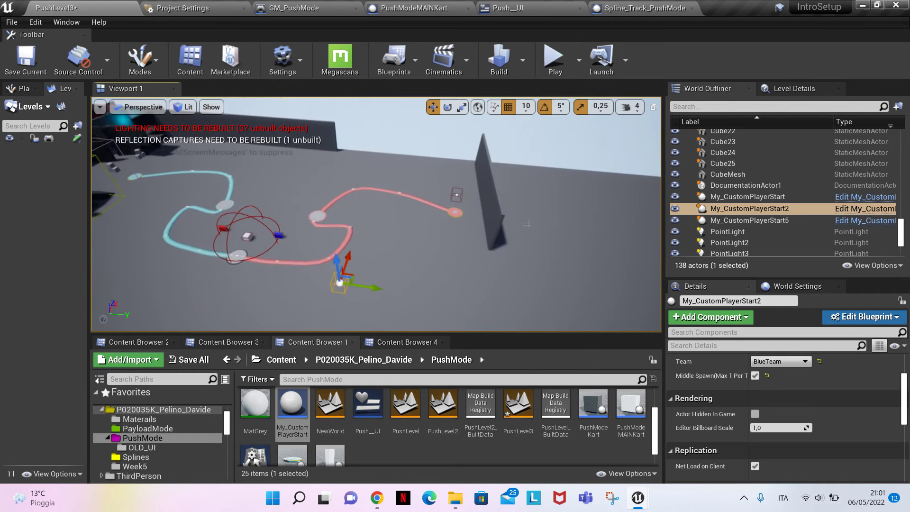
# Duplicate the BlueTeam player start at the red track's end, place the copy beside the blue track's end point, and set its Team to RedTeam
pyautogui.click(456, 195)
pyautogui.moveTo(456, 195); pyautogui.dragTo(408, 218, button='right')
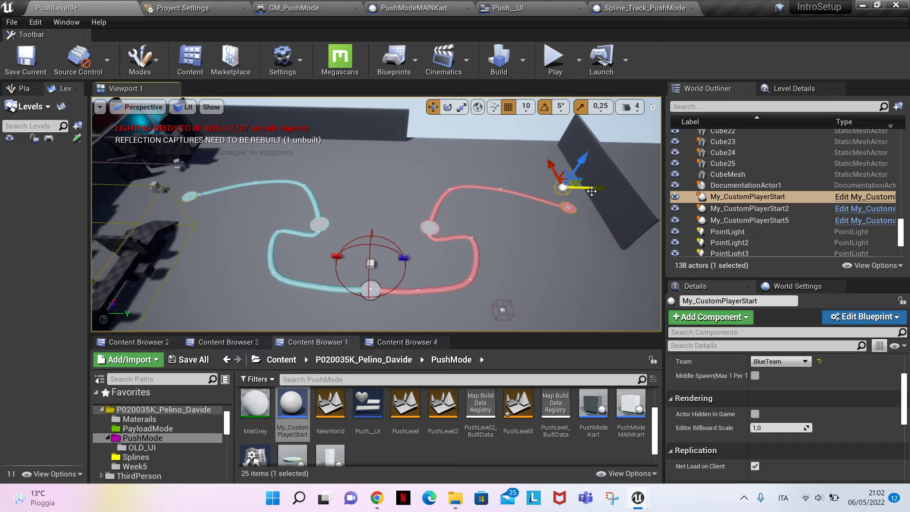
pyautogui.keyDown('alt'); pyautogui.moveTo(592, 190); pyautogui.dragTo(480, 178); pyautogui.keyUp('alt')
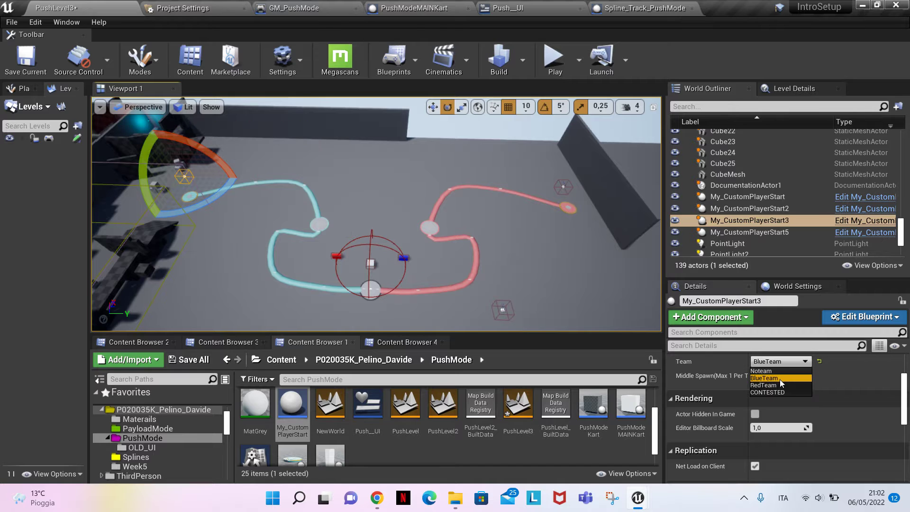
pyautogui.click(775, 385)
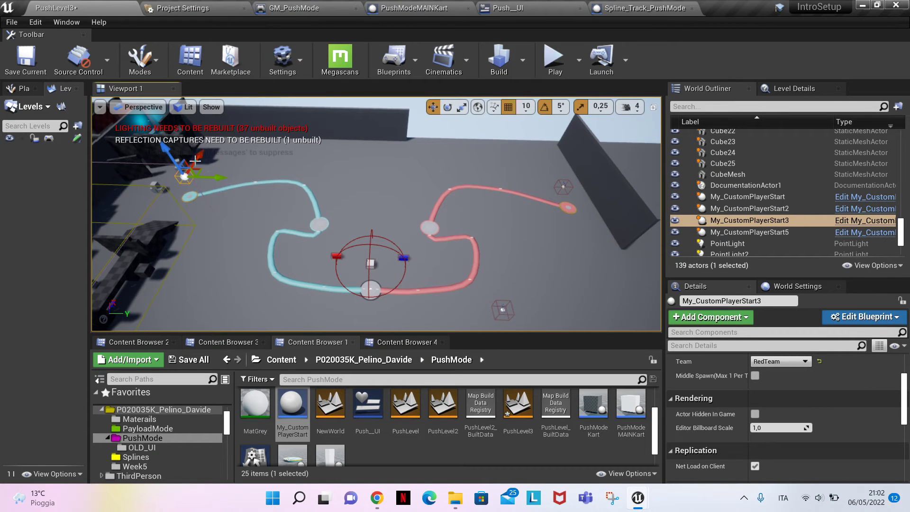
# Duplicate the RedTeam player start and position the copy beside the blue track, closer to the central start disc
pyautogui.keyDown('alt'); pyautogui.moveTo(205, 171); pyautogui.dragTo(211, 185); pyautogui.keyUp('alt')
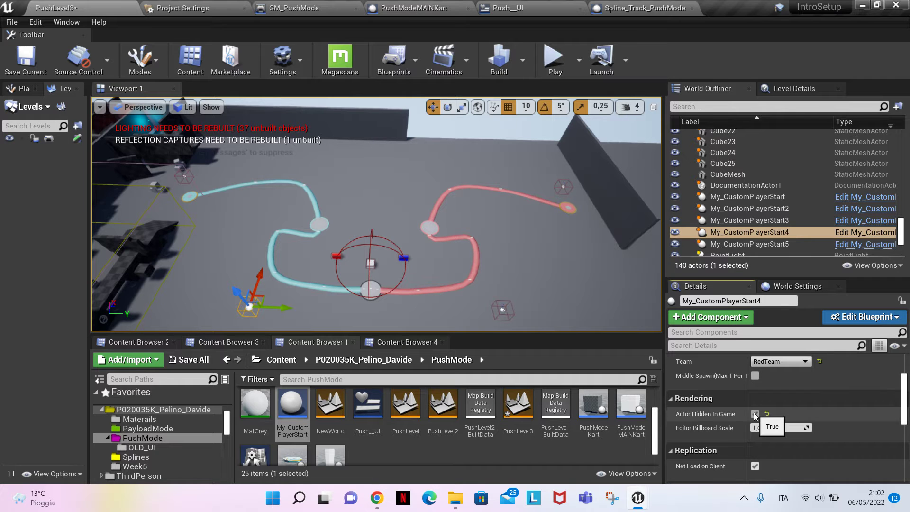
pyautogui.moveTo(597, 278); pyautogui.dragTo(583, 263, button='right')
# Move the checkered ramp block from beside the blue track's end point to the open area near the central start disc
pyautogui.click(420, 212)
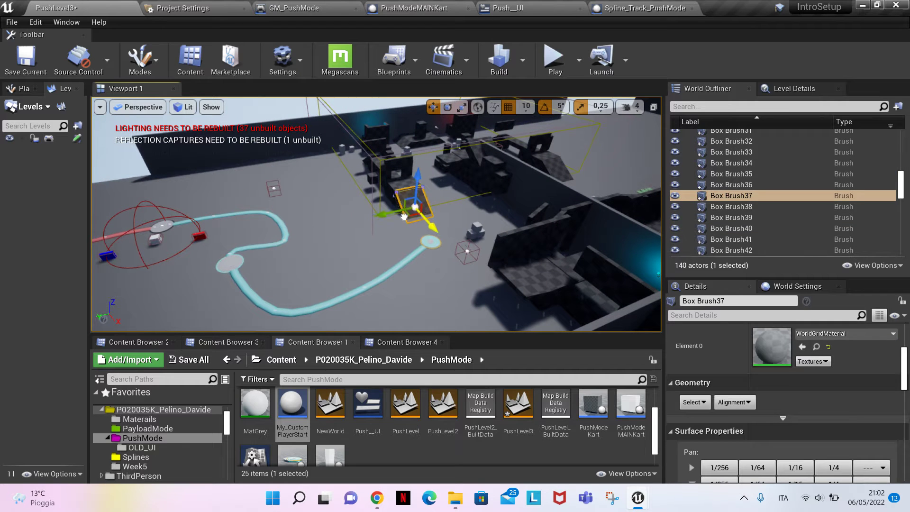
pyautogui.moveTo(264, 266); pyautogui.dragTo(421, 247)
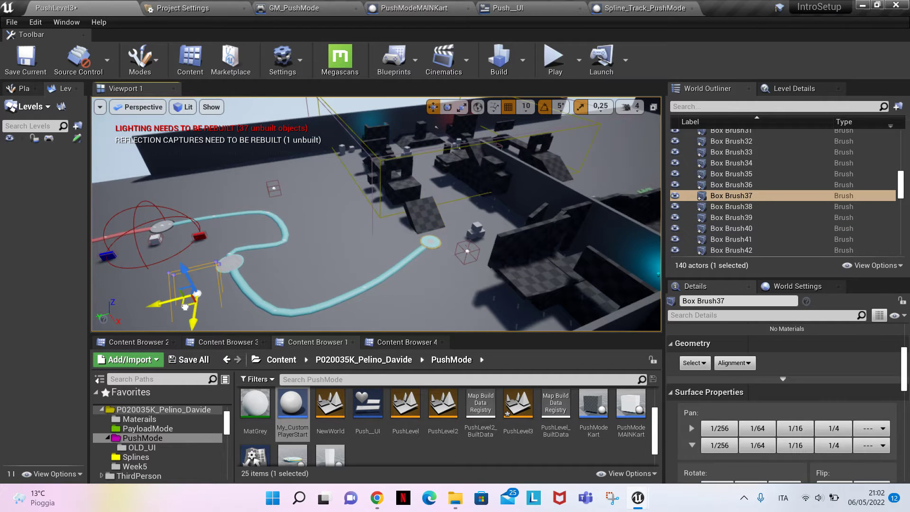
pyautogui.press('f')
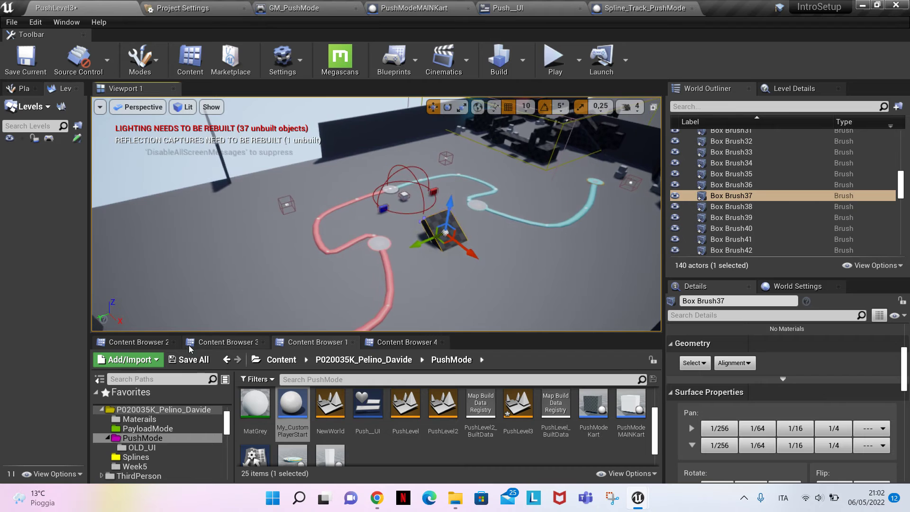
pyautogui.click(189, 358)
pyautogui.click(560, 357)
pyautogui.click(220, 342)
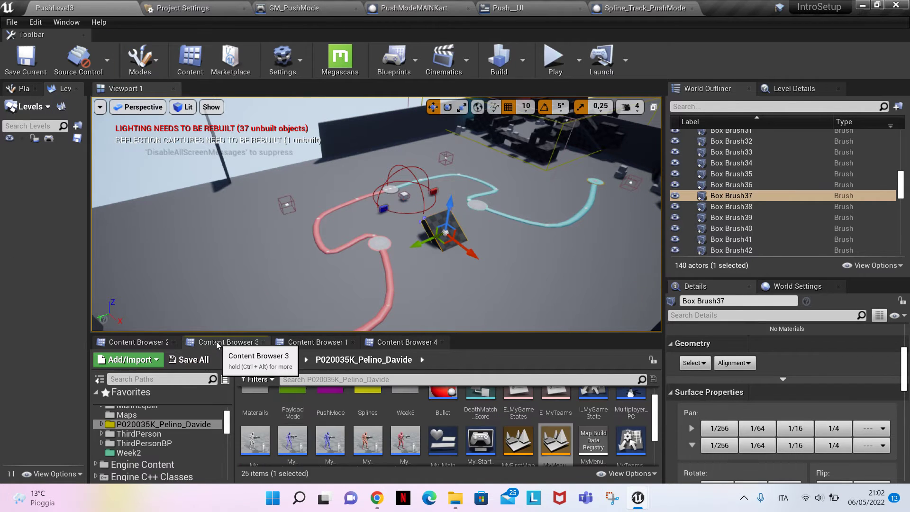
pyautogui.doubleClick(559, 447)
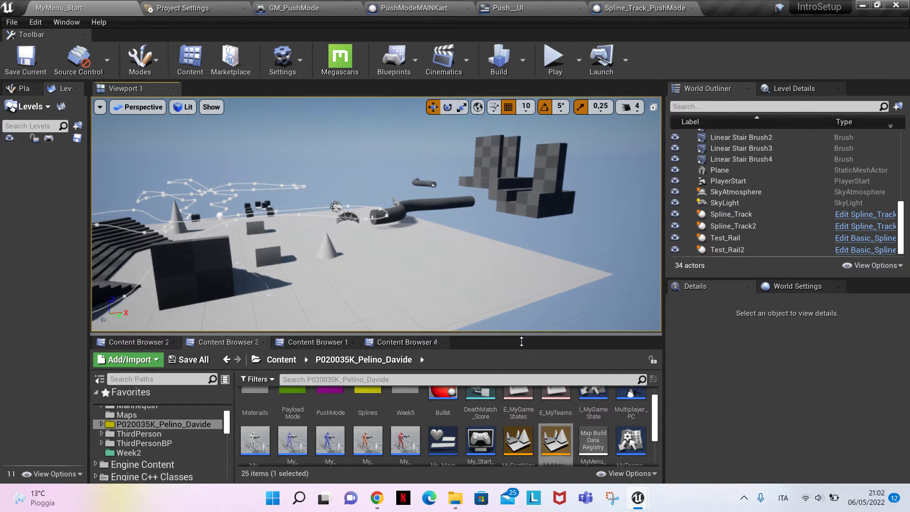
# Run the menu level in an enlarged viewport and try to start Map 3 from its main menu
pyautogui.moveTo(518, 338); pyautogui.dragTo(567, 437)
pyautogui.moveTo(670, 383); pyautogui.dragTo(814, 383)
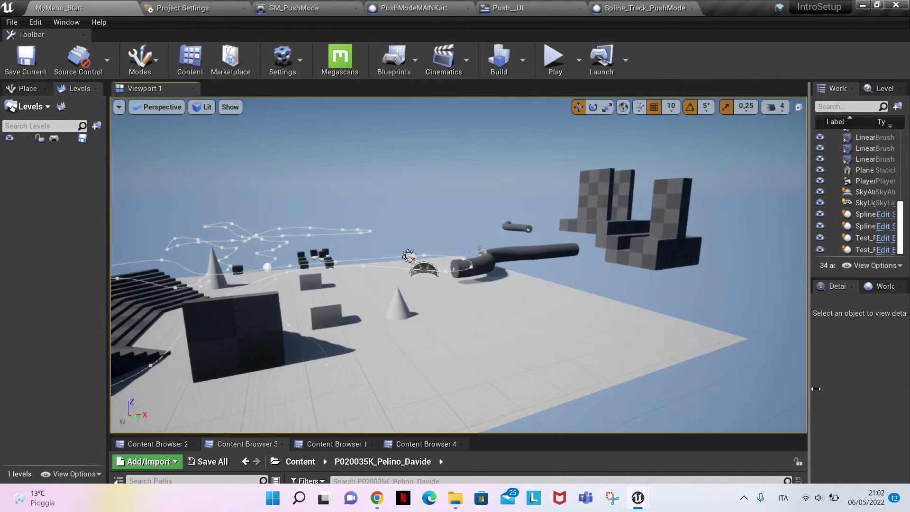
pyautogui.click(554, 59)
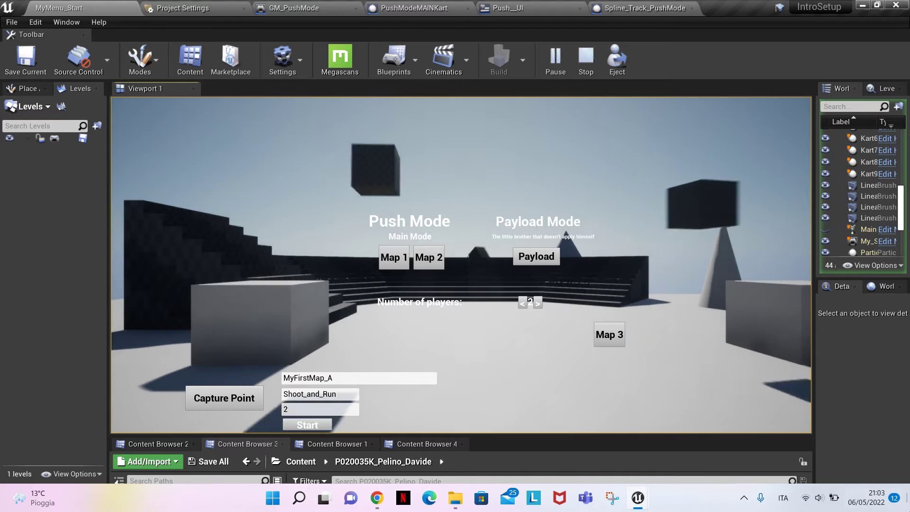
pyautogui.click(616, 340)
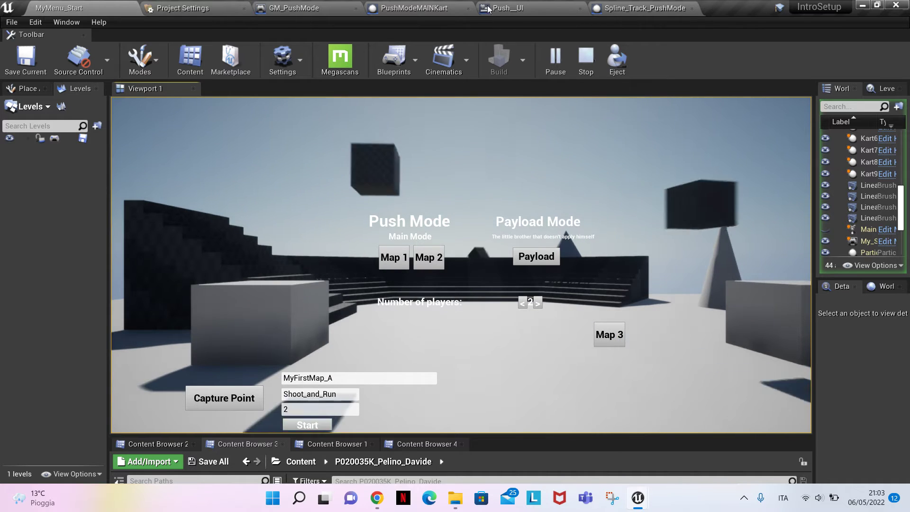
# Find the My_MainMenu_UI widget blueprint among the open assets and dock it in the main editor window
pyautogui.click(528, 10)
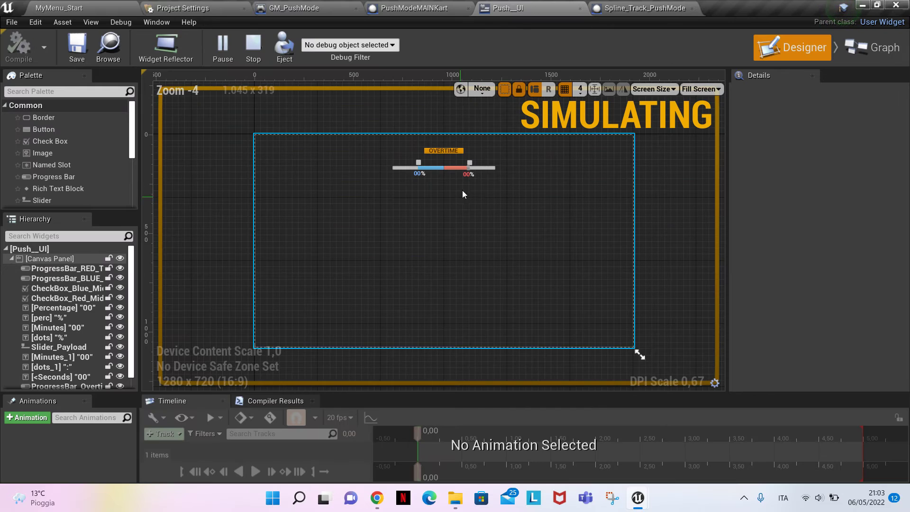
pyautogui.click(617, 7)
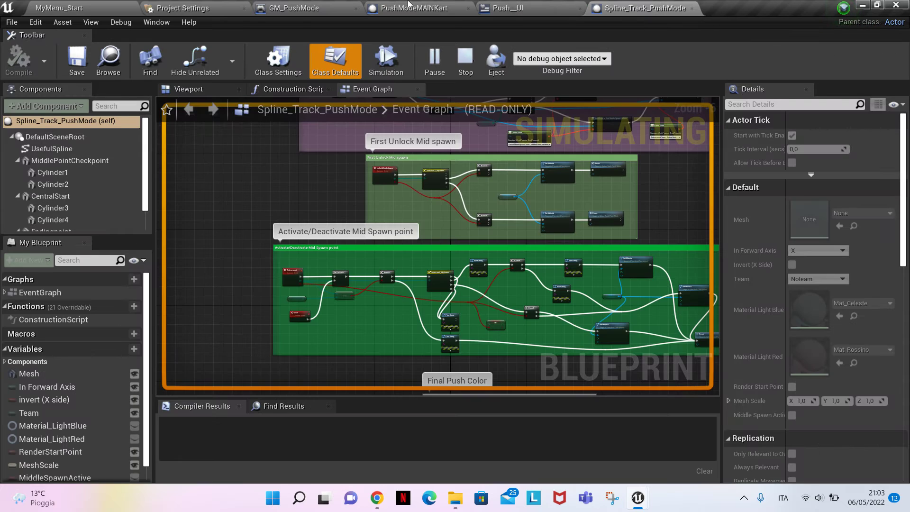
pyautogui.click(291, 10)
pyautogui.click(76, 8)
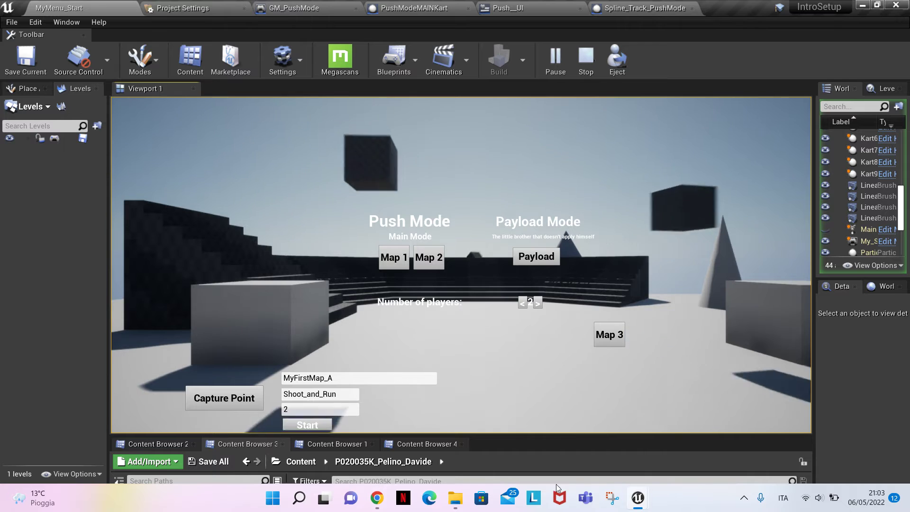
pyautogui.moveTo(645, 509)
pyautogui.click(650, 408)
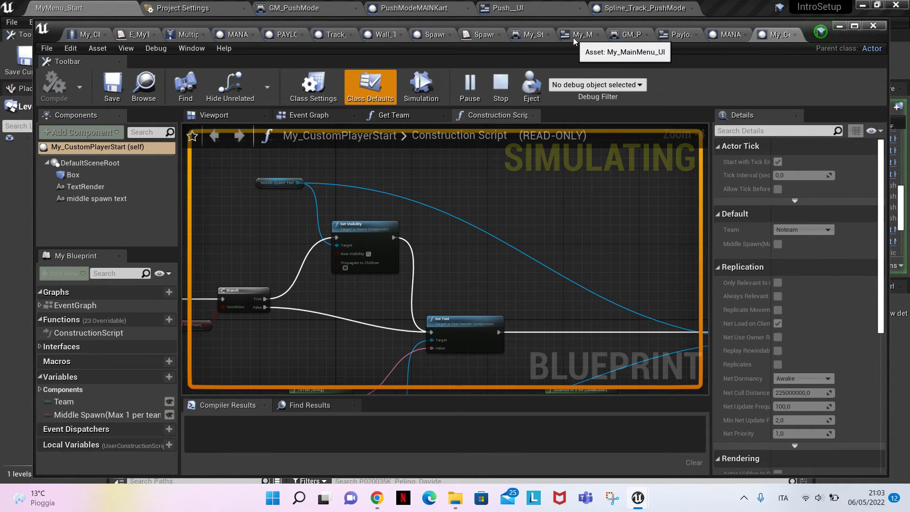
pyautogui.moveTo(575, 41); pyautogui.dragTo(726, 4)
pyautogui.click(838, 26)
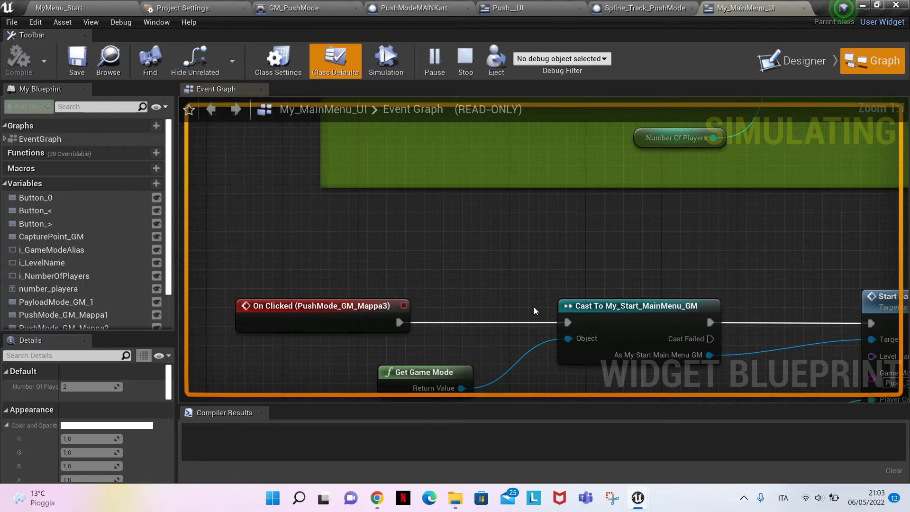
# Examine the Start Game nodes in the My_MainMenu_UI event graph, checking the level name and game mode alias for each menu option, including Map 3
pyautogui.scroll(-5, 533, 306)
pyautogui.moveTo(546, 162); pyautogui.dragTo(516, 344, button='right')
pyautogui.scroll(1, 441, 276)
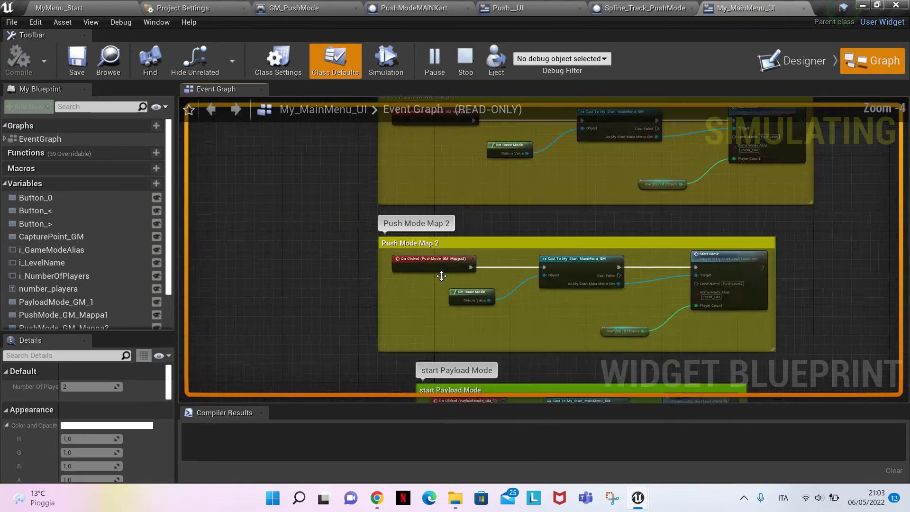
pyautogui.scroll(3, 441, 276)
pyautogui.moveTo(632, 295); pyautogui.dragTo(382, 178, button='right')
pyautogui.scroll(-2, 382, 178)
pyautogui.moveTo(386, 218); pyautogui.dragTo(463, 394, button='right')
pyautogui.moveTo(406, 351); pyautogui.dragTo(381, 224, button='right')
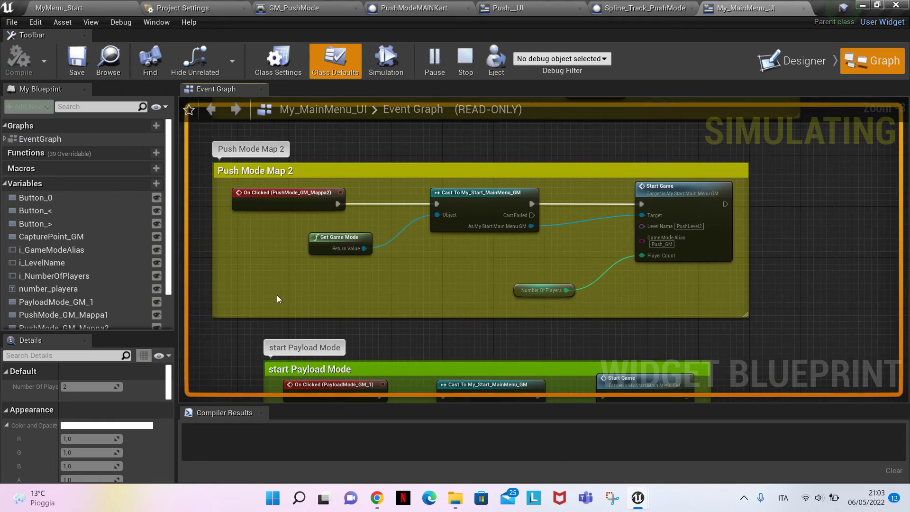
pyautogui.moveTo(491, 188); pyautogui.dragTo(480, 16, button='right')
pyautogui.scroll(3, 602, 240)
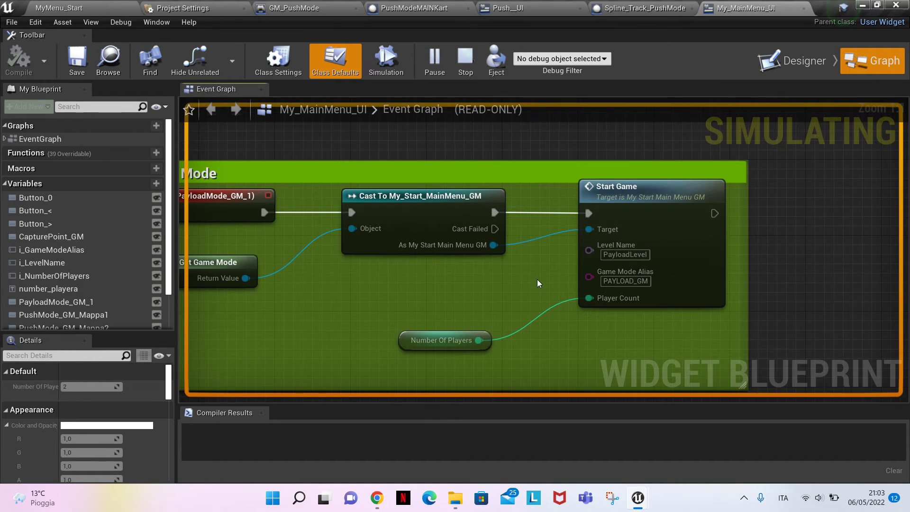
pyautogui.scroll(-4, 539, 283)
pyautogui.moveTo(539, 283); pyautogui.dragTo(540, 14, button='right')
pyautogui.scroll(4, 578, 319)
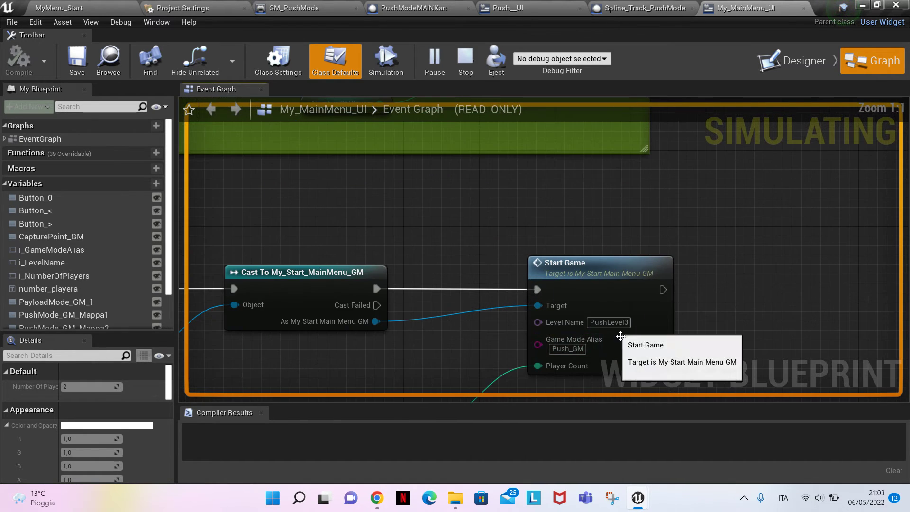
# Start Map 3 from the running menu and playtest the kart pushing with the team characters, ending the play session when done
pyautogui.click(60, 9)
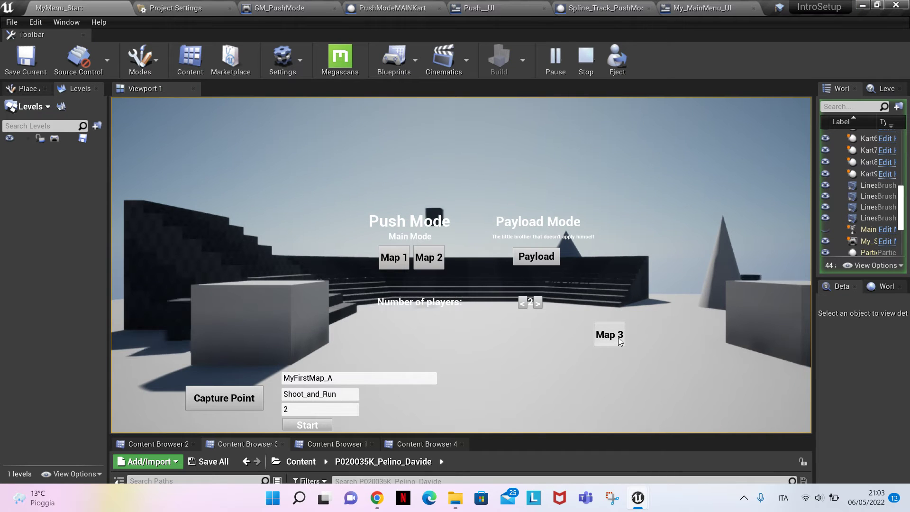
pyautogui.click(599, 342)
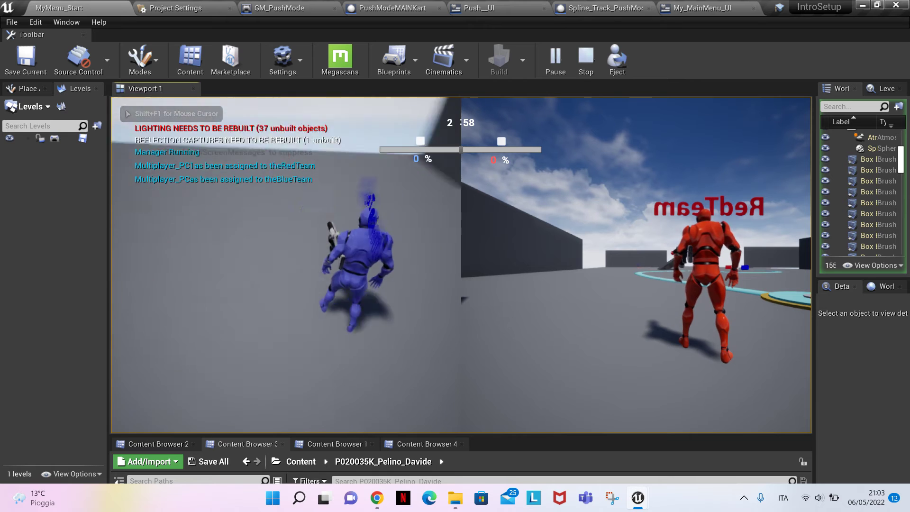
pyautogui.press('w')
pyautogui.press('space')
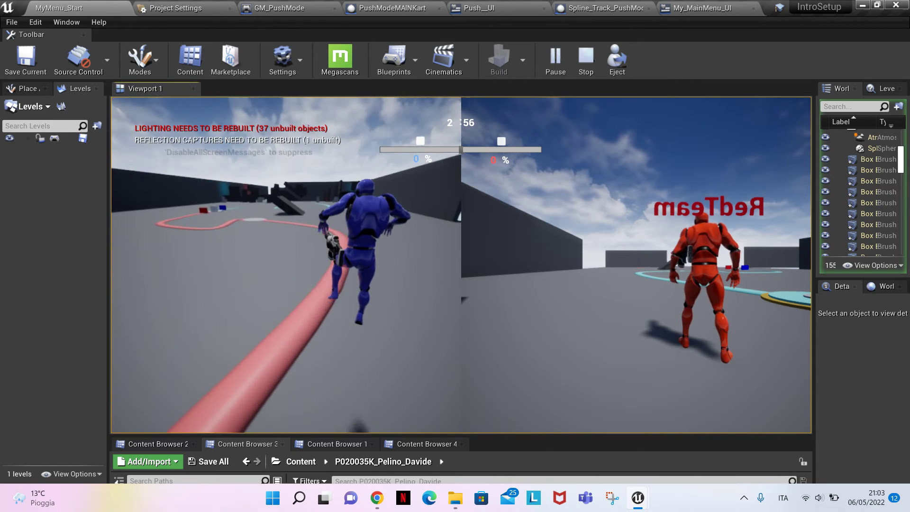
pyautogui.press('space')
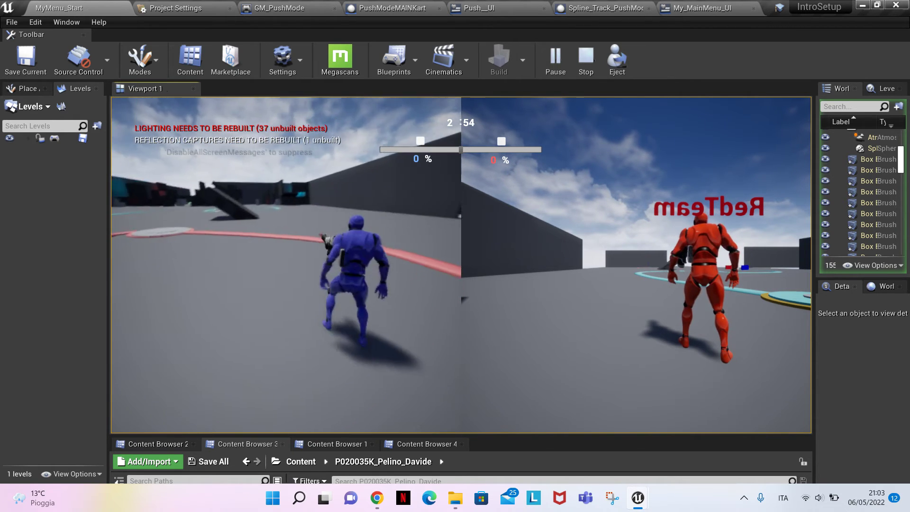
pyautogui.press('space')
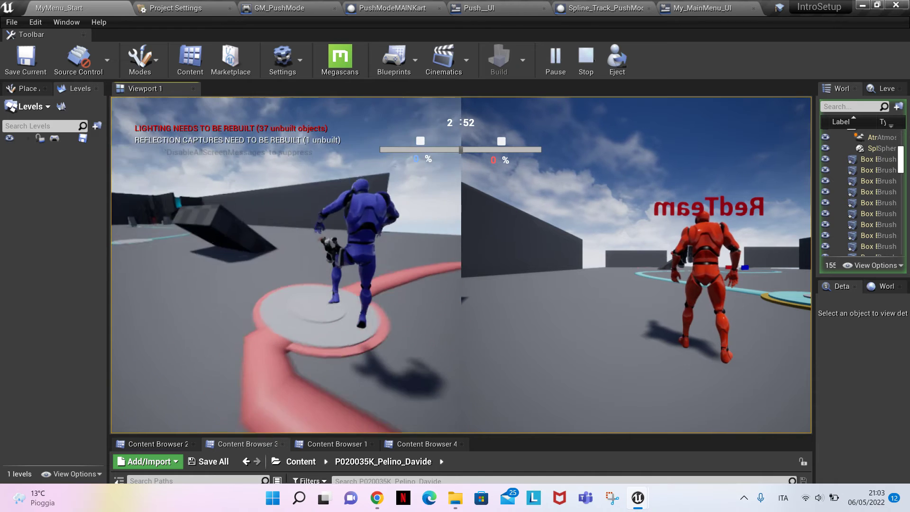
pyautogui.press('space')
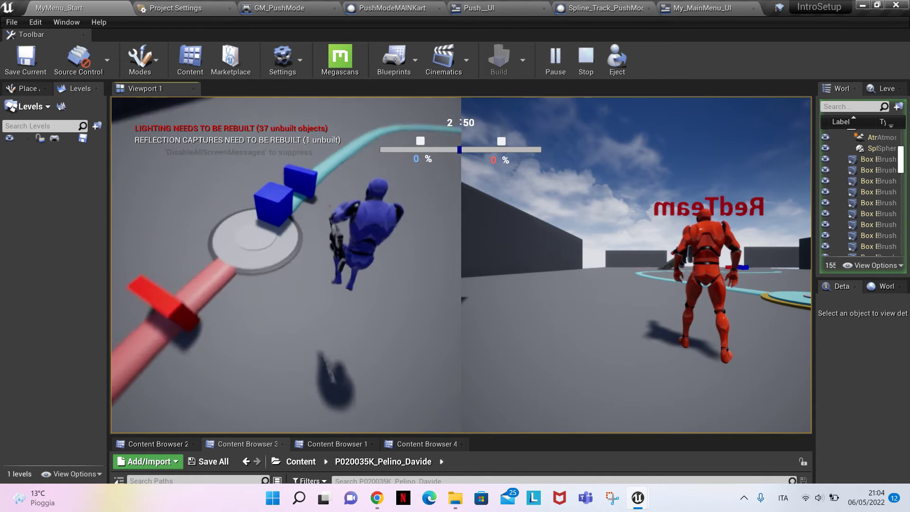
pyautogui.press('space')
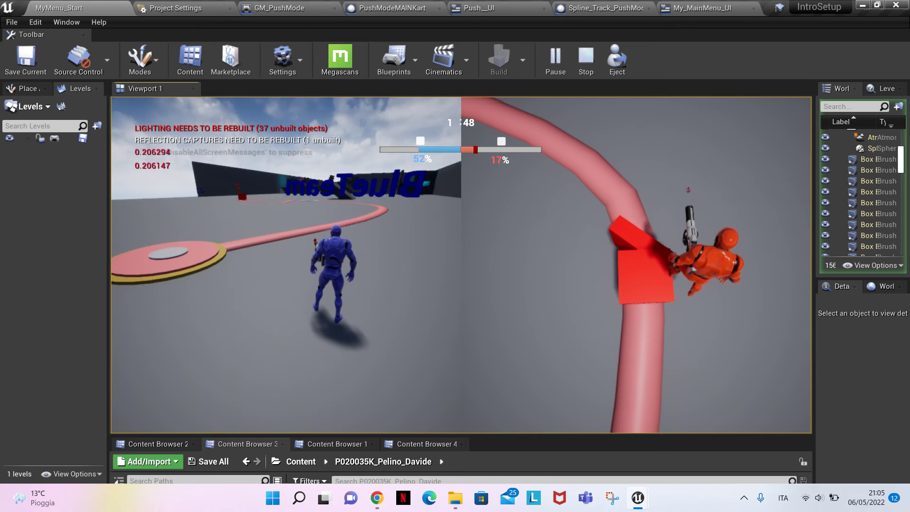
pyautogui.press('Escape')
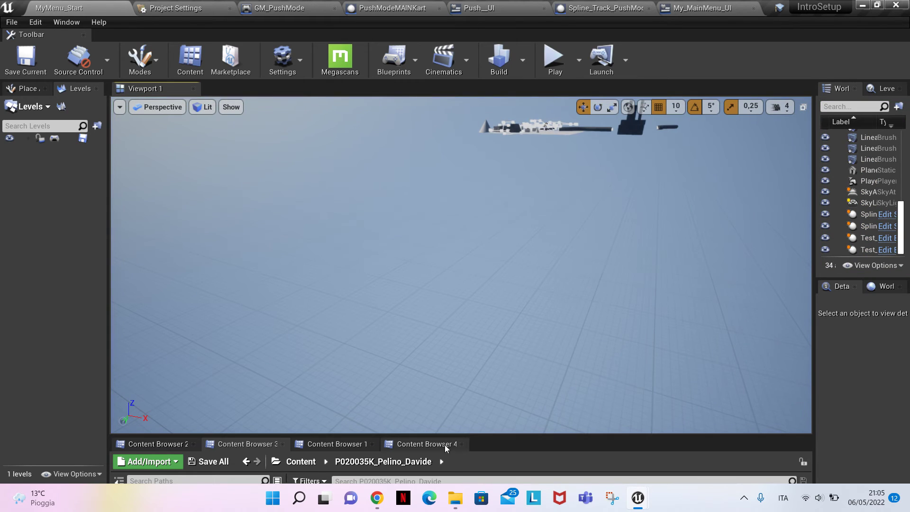
# Reopen the PushLevel3 level from the PushMode folder
pyautogui.click(337, 444)
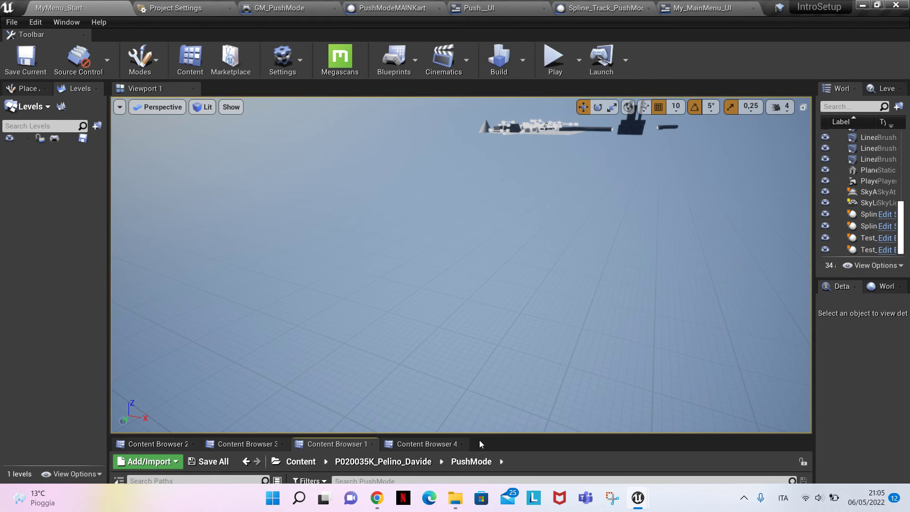
pyautogui.moveTo(479, 435); pyautogui.dragTo(477, 337)
pyautogui.doubleClick(453, 429)
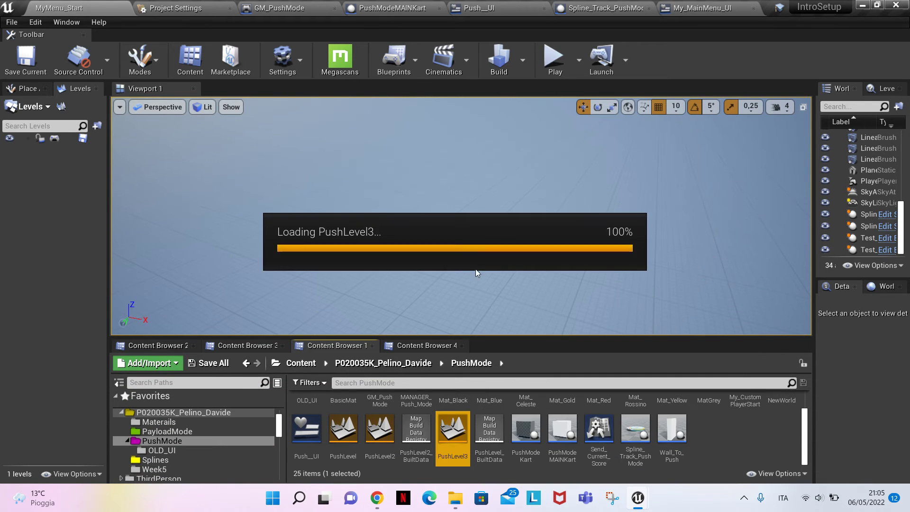
# Enable Invert Rotation on the red team's Wall_To_Push in PushLevel3 and save the level
pyautogui.click(537, 193)
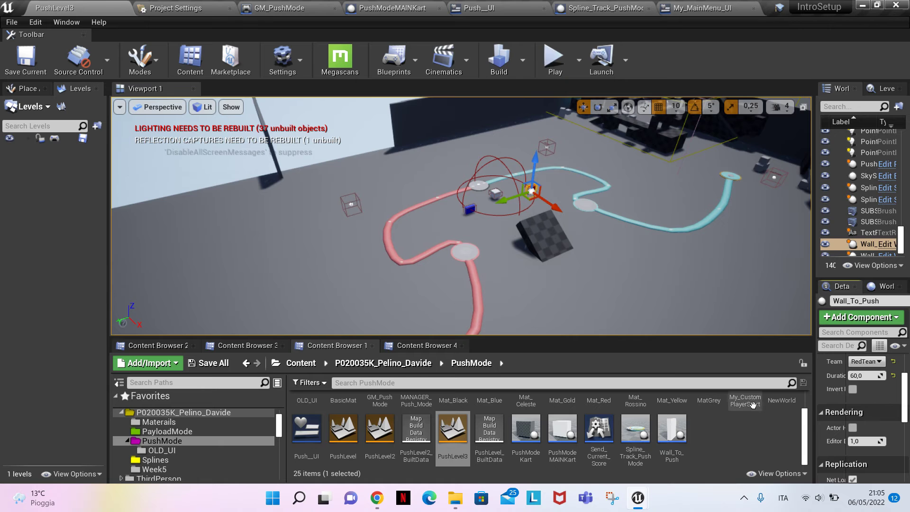
pyautogui.moveTo(820, 400); pyautogui.dragTo(696, 400)
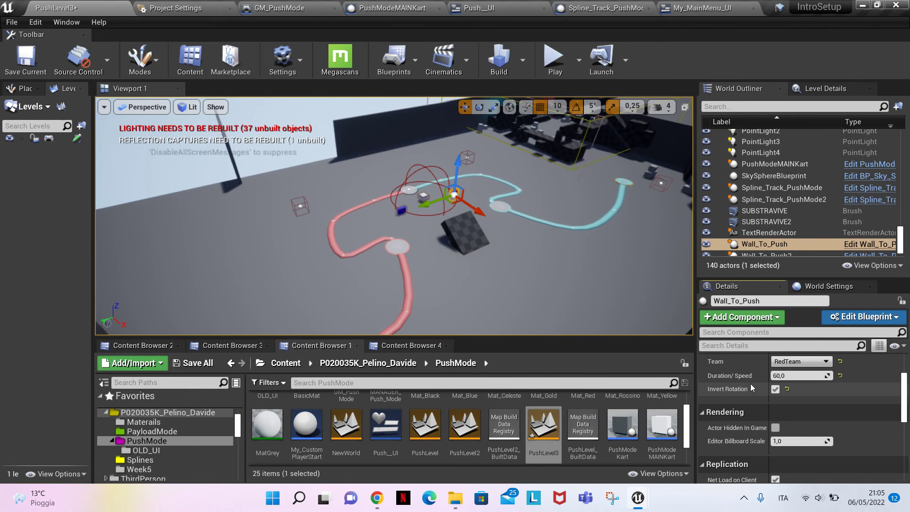
pyautogui.press('f')
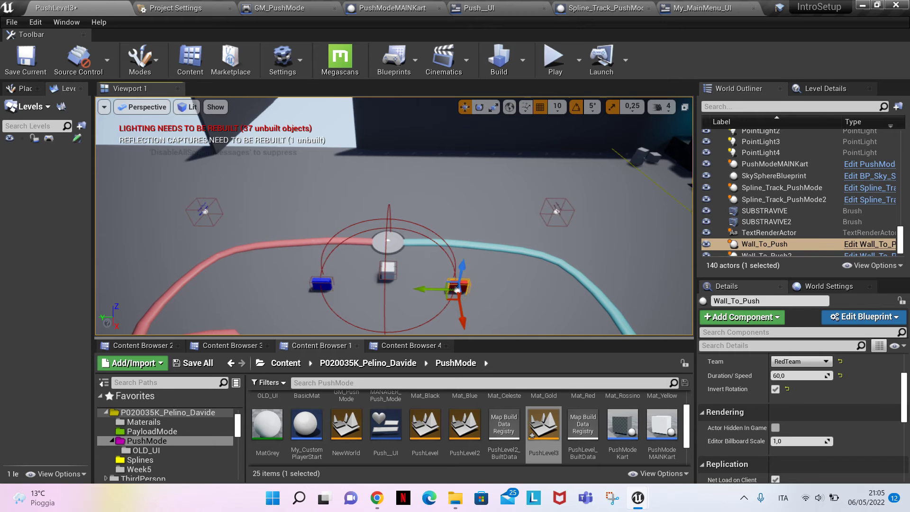
pyautogui.click(192, 363)
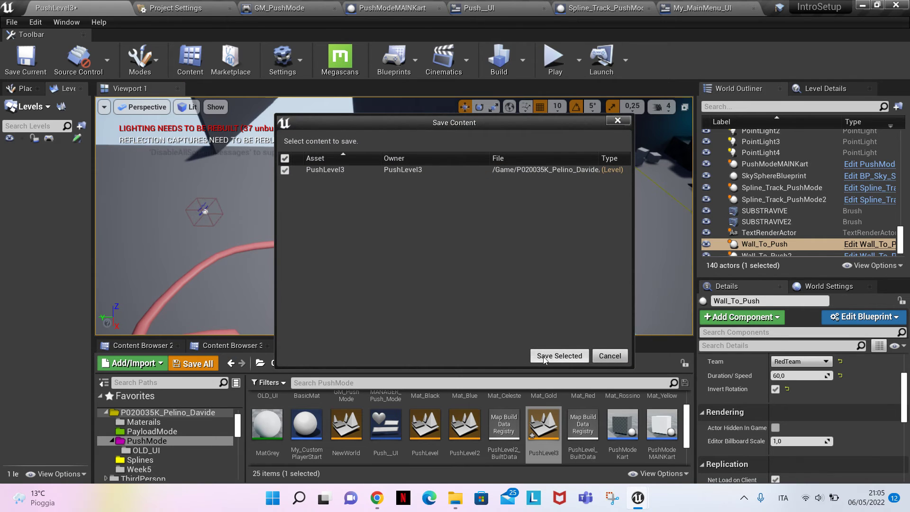
pyautogui.click(558, 356)
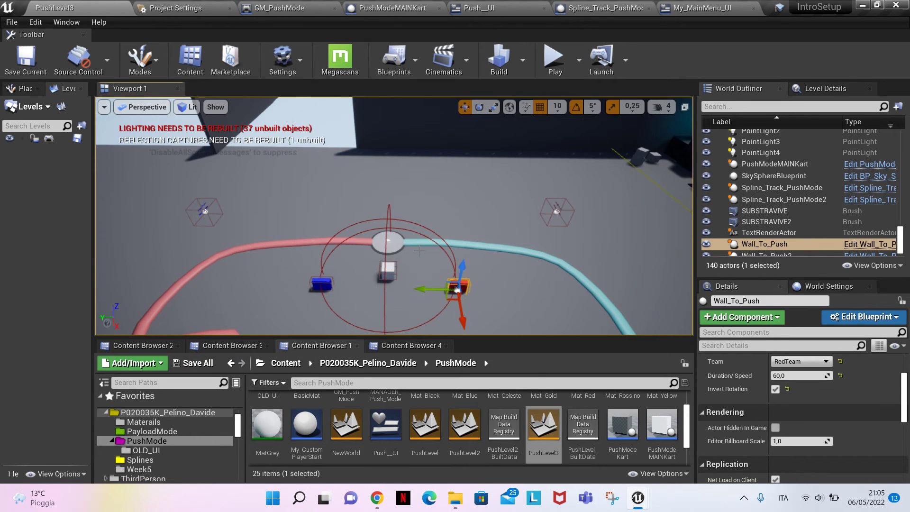
pyautogui.scroll(-4, 420, 249)
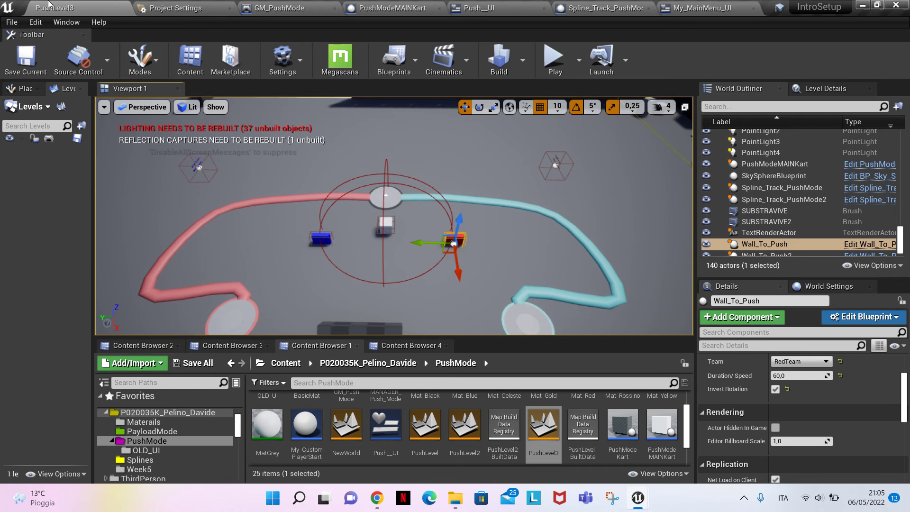
# Open the MyMenu_Start level from the main project folder
pyautogui.click(151, 432)
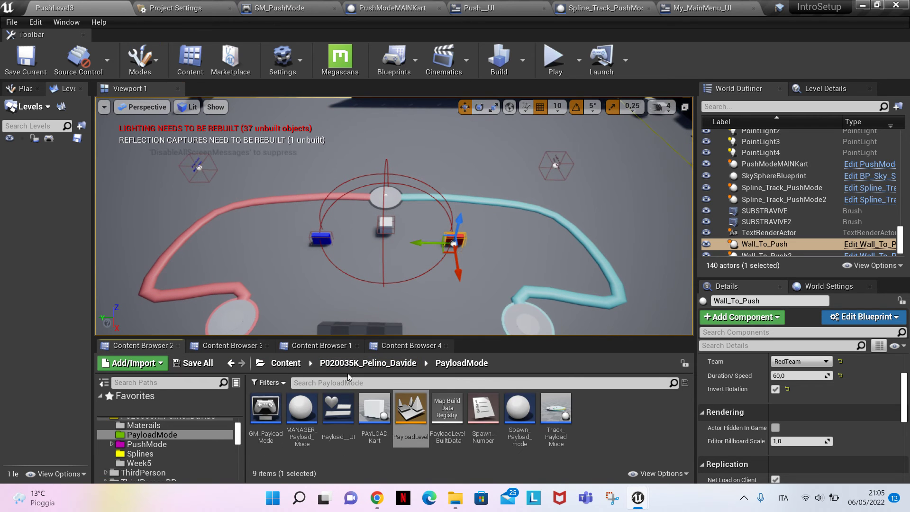
pyautogui.click(237, 345)
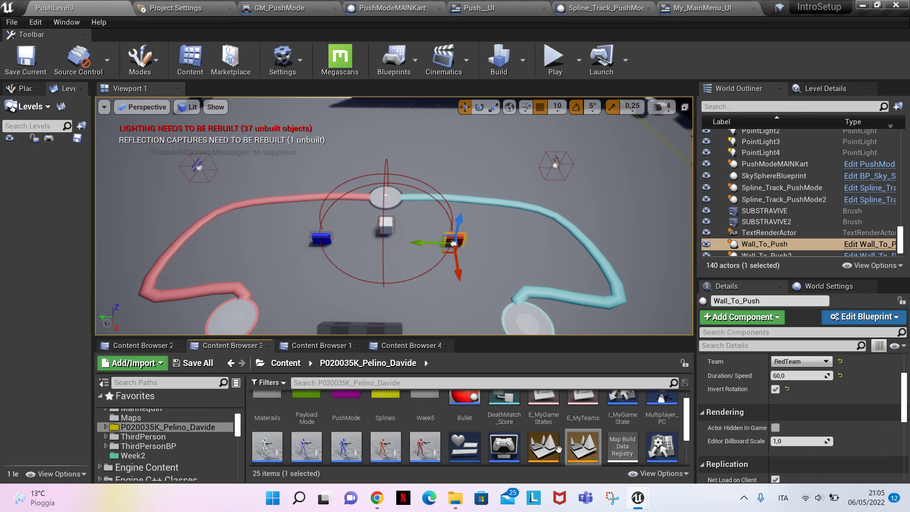
pyautogui.scroll(-1, 558, 449)
pyautogui.doubleClick(583, 408)
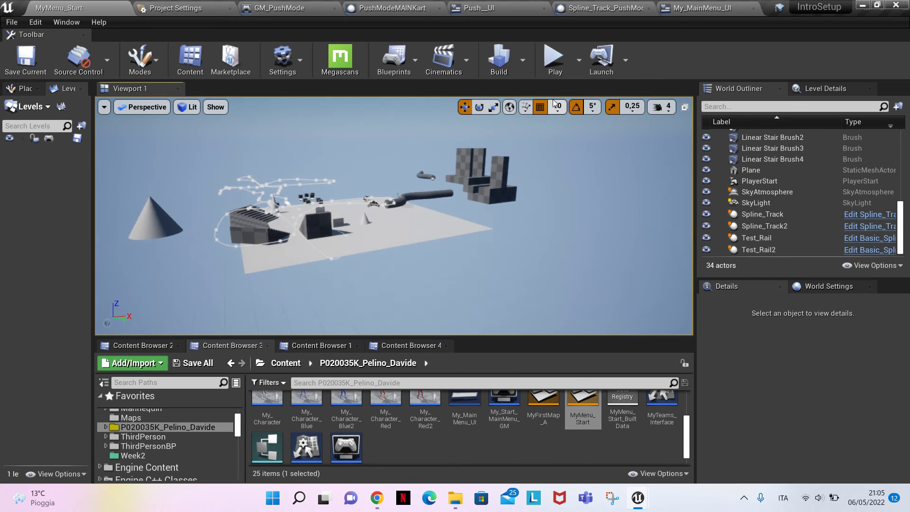
# Run the menu level, start Map 3 with two players, and playtest the push walls and kart with the blue and red team characters
pyautogui.click(554, 60)
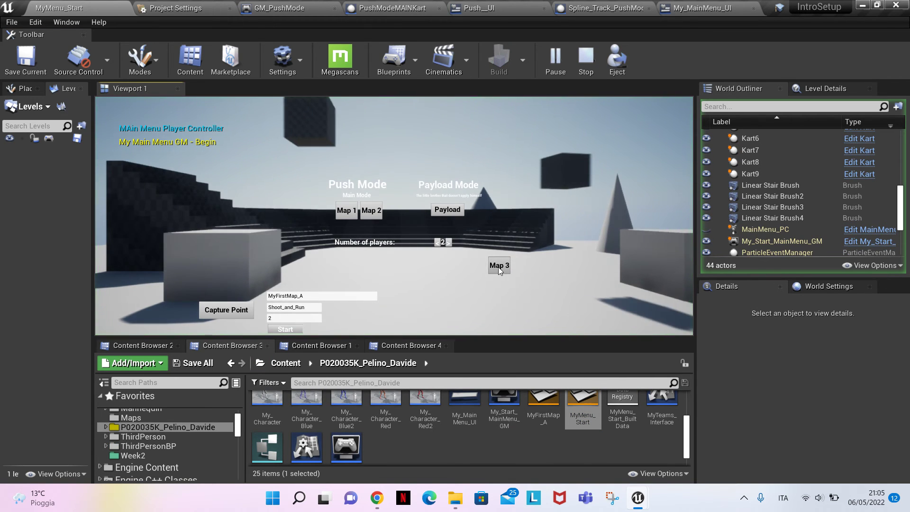
pyautogui.click(498, 266)
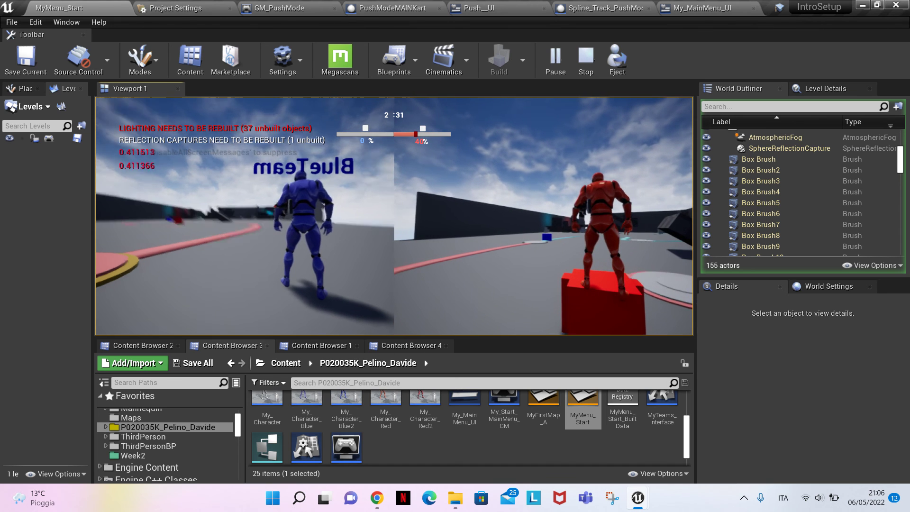
pyautogui.press('w')
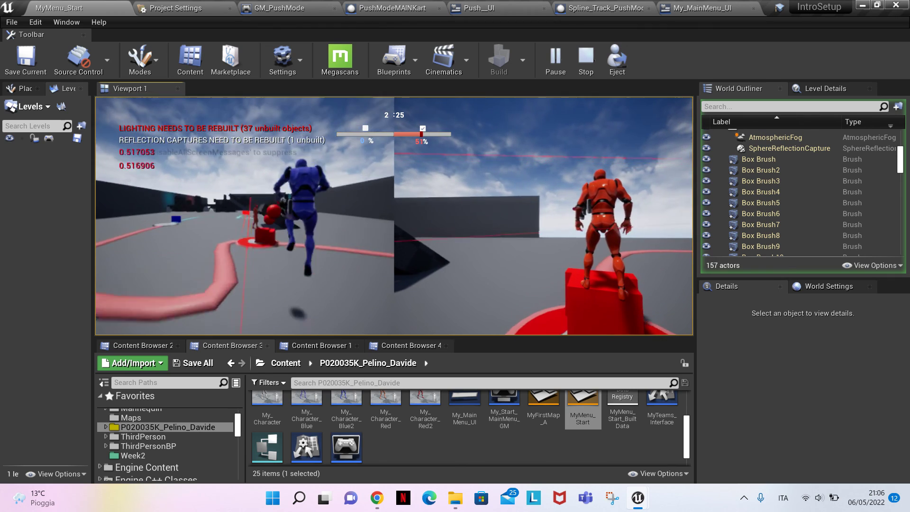
pyautogui.press('w')
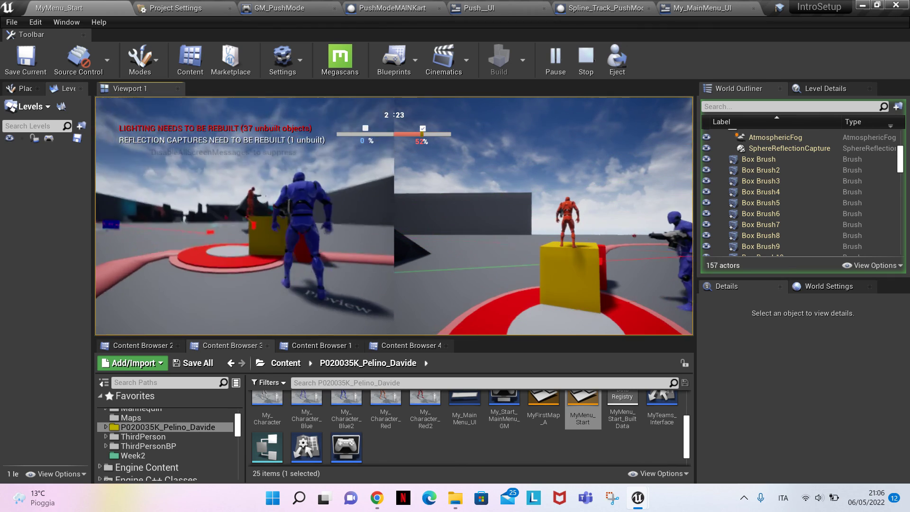
pyautogui.press('space')
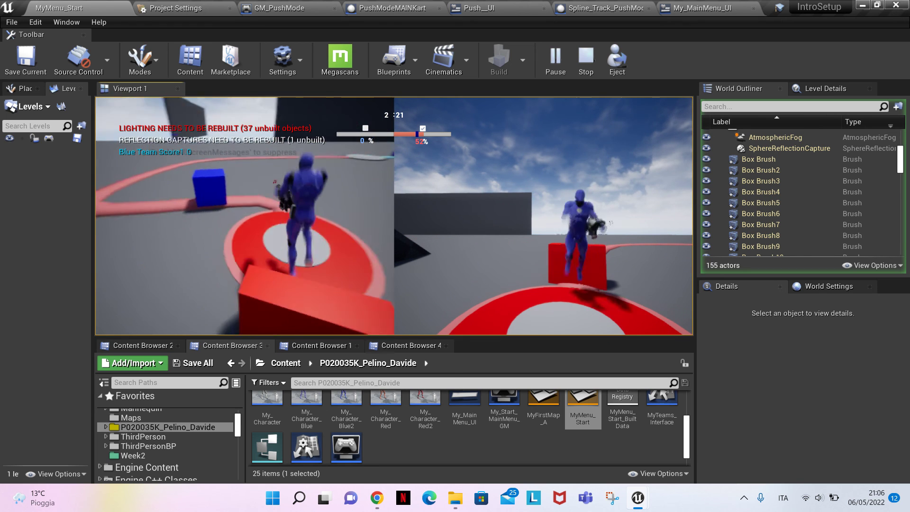
pyautogui.press('w')
pyautogui.press('s')
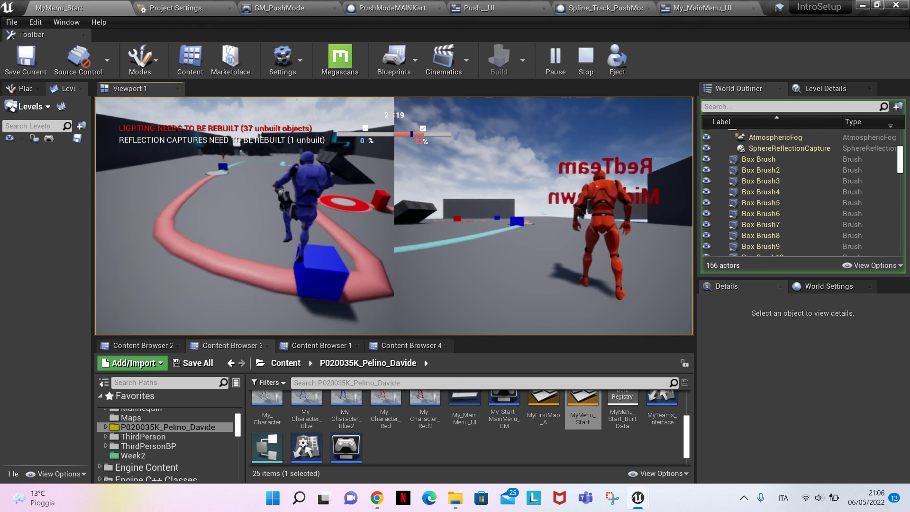